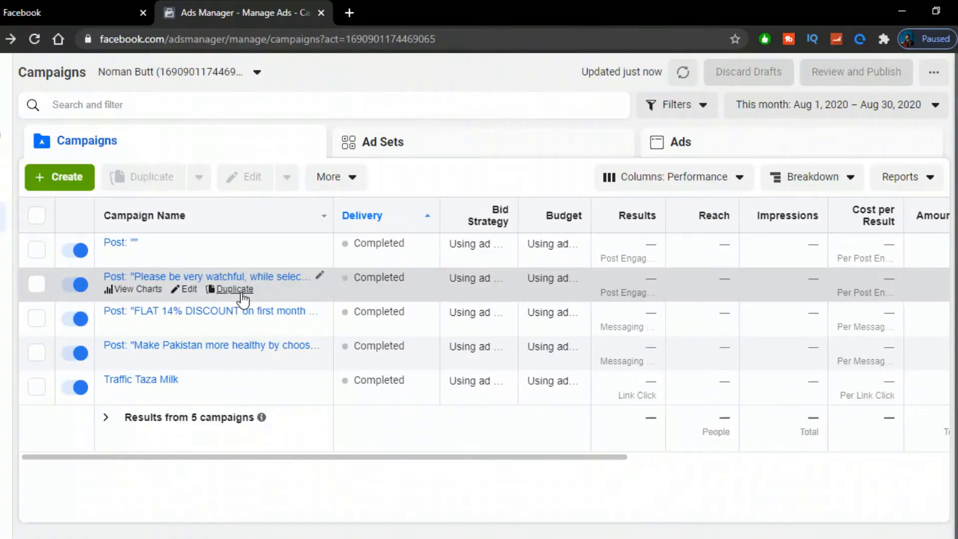
Step: Create a new campaign with the Traffic objective
left_click(72, 180)
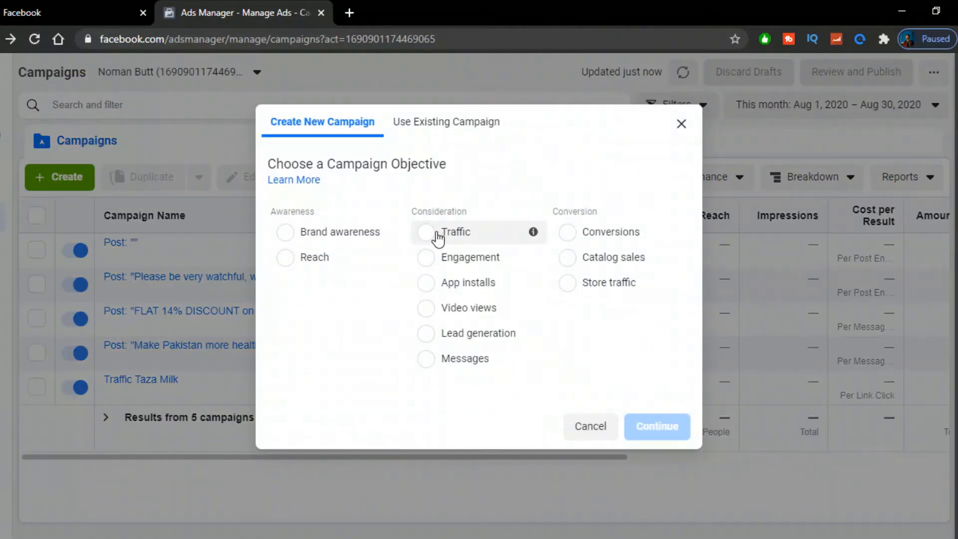
left_click(438, 237)
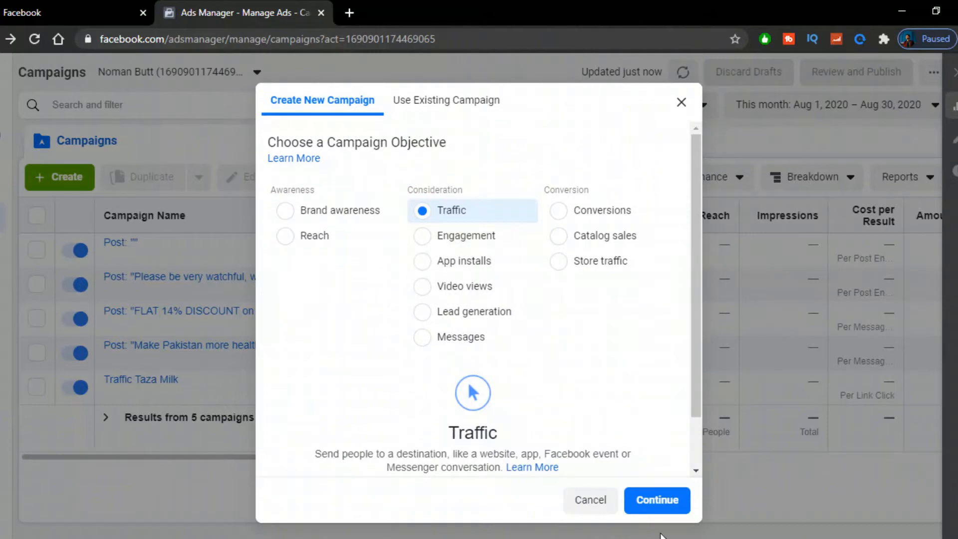
left_click(639, 496)
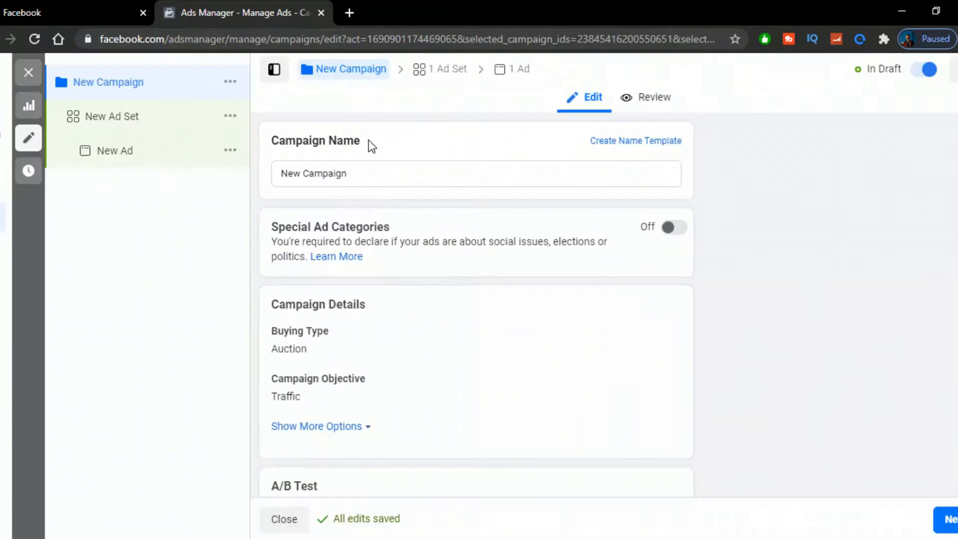
Step: Open the new ad set and go to the audience location settings
left_click(438, 73)
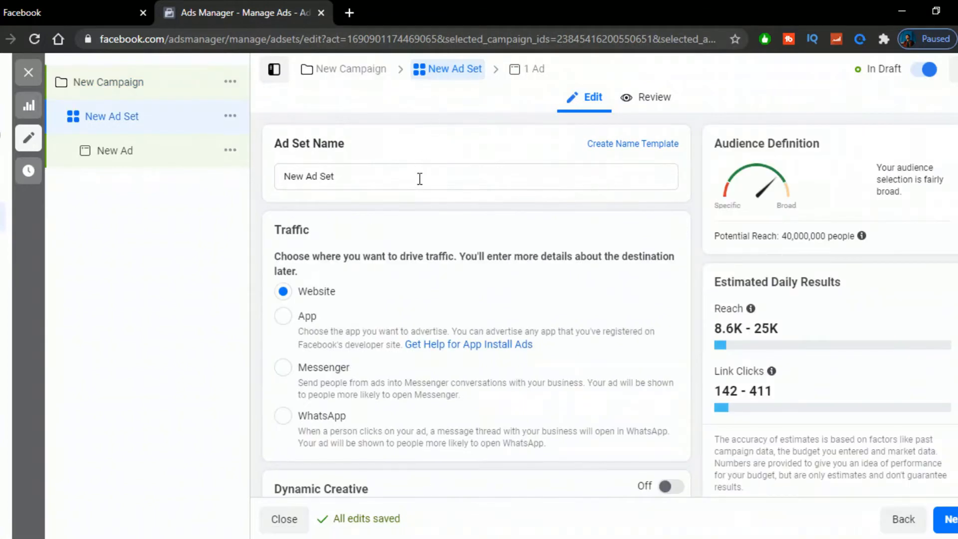
scroll(400, 218, "down", 8)
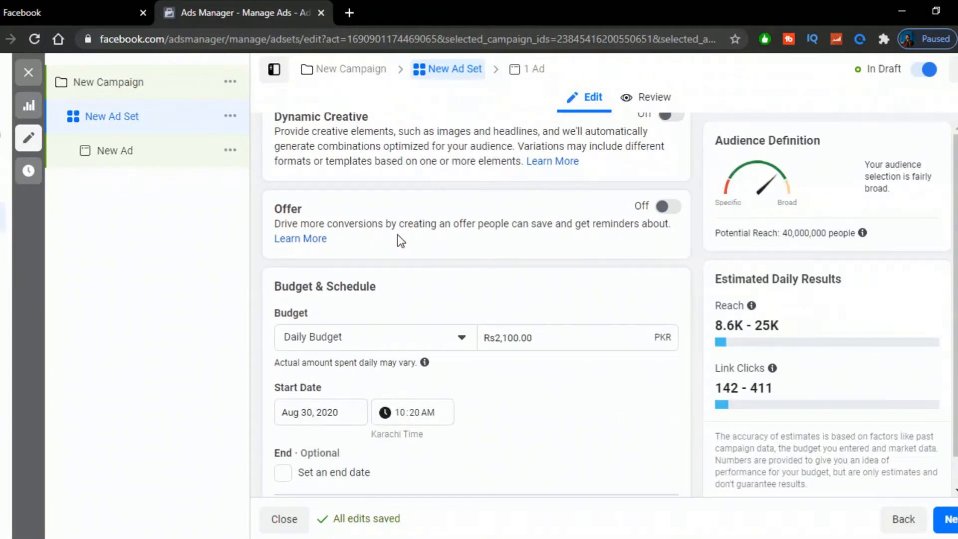
scroll(400, 241, "down", 10)
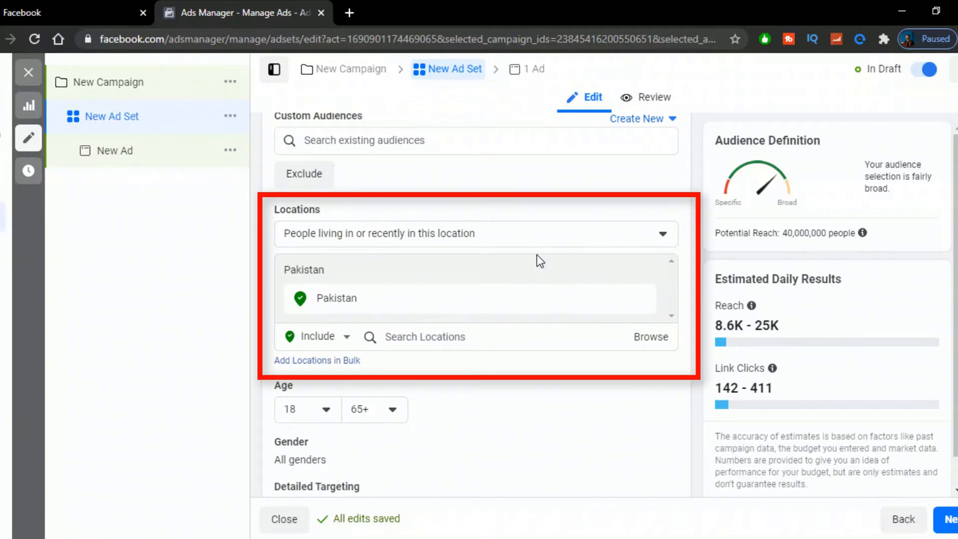
Step: Switch to the Facebook page's Ads section and start an ad with the Get More Website Visitors goal
left_click(80, 11)
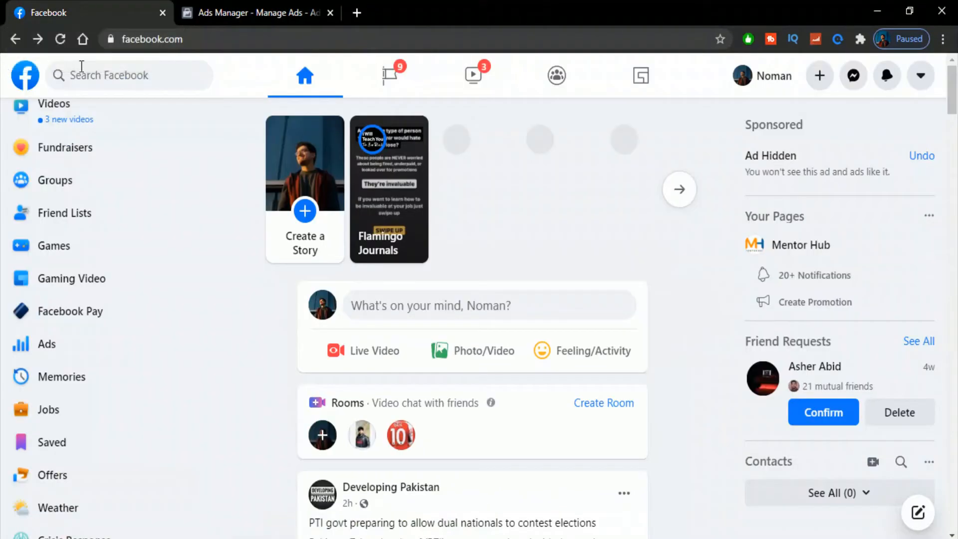
scroll(43, 404, "down", 2)
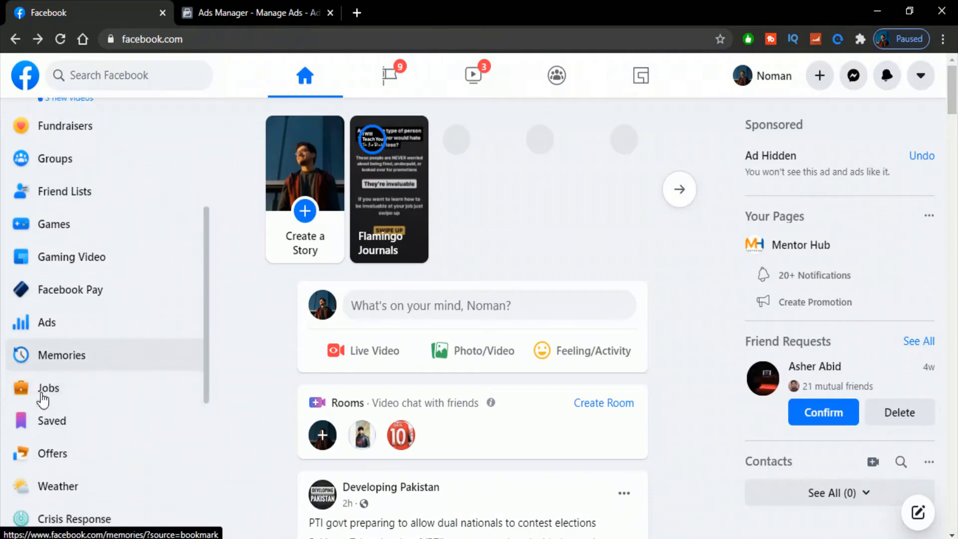
left_click(45, 272)
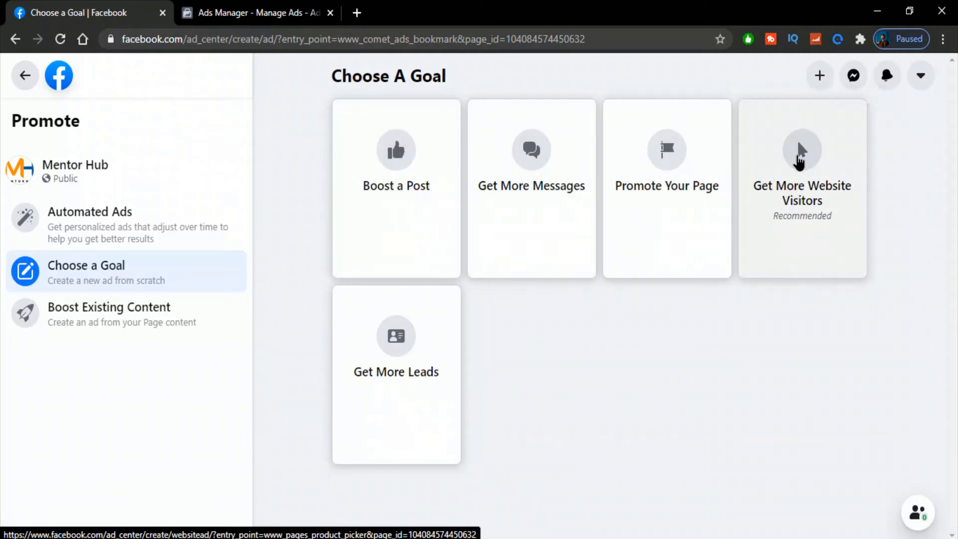
left_click(800, 159)
Step: Open the audience details for people chosen through targeting and go to the locations field
scroll(361, 246, "down", 2)
scroll(361, 246, "down", 10)
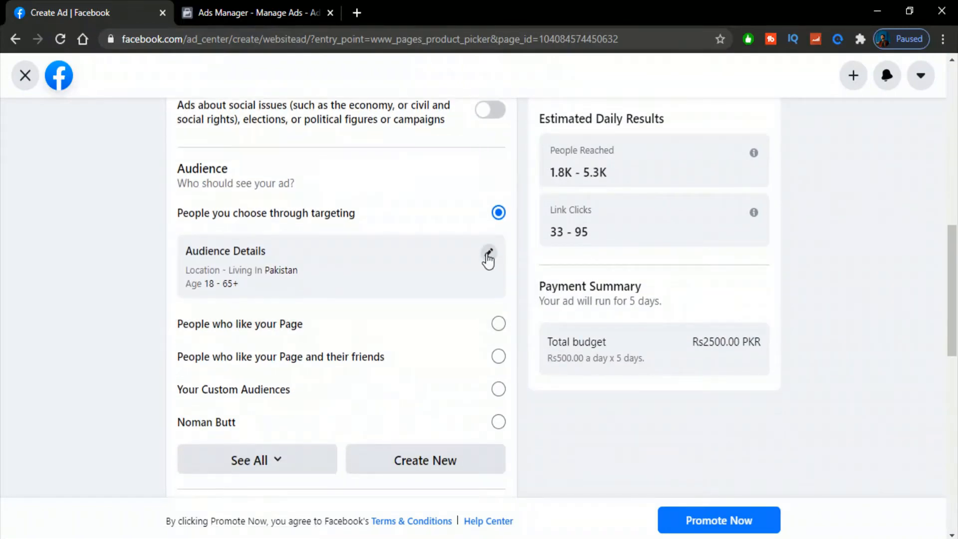
left_click(489, 255)
left_click(395, 315)
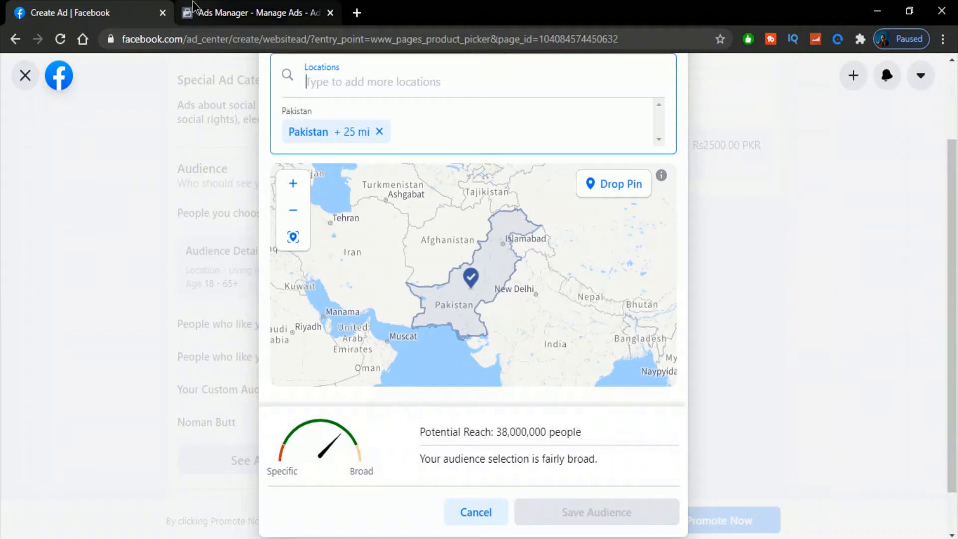
Step: Return to the Ads Manager ad set and replace the Pakistan location with Lahore, Punjab, Pakistan
left_click(252, 12)
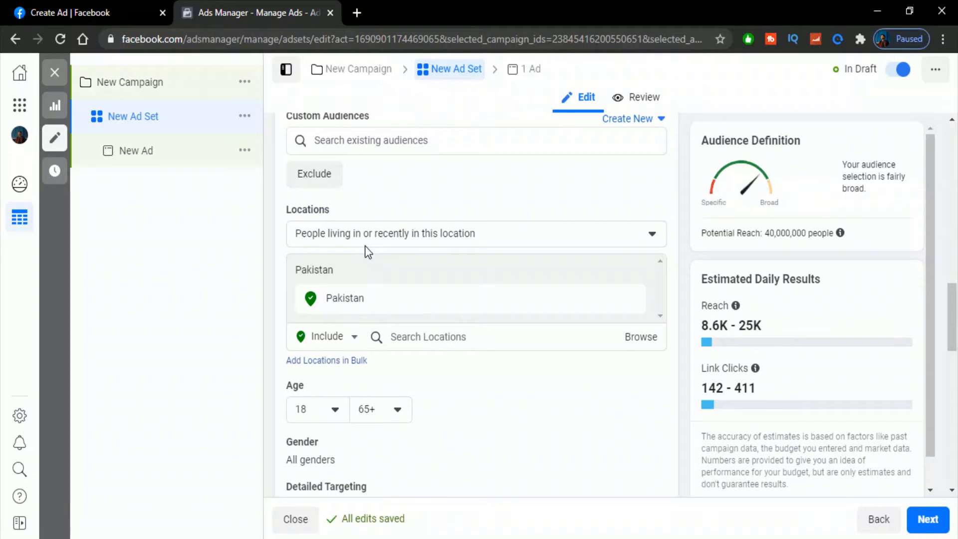
scroll(372, 152, "down", 2)
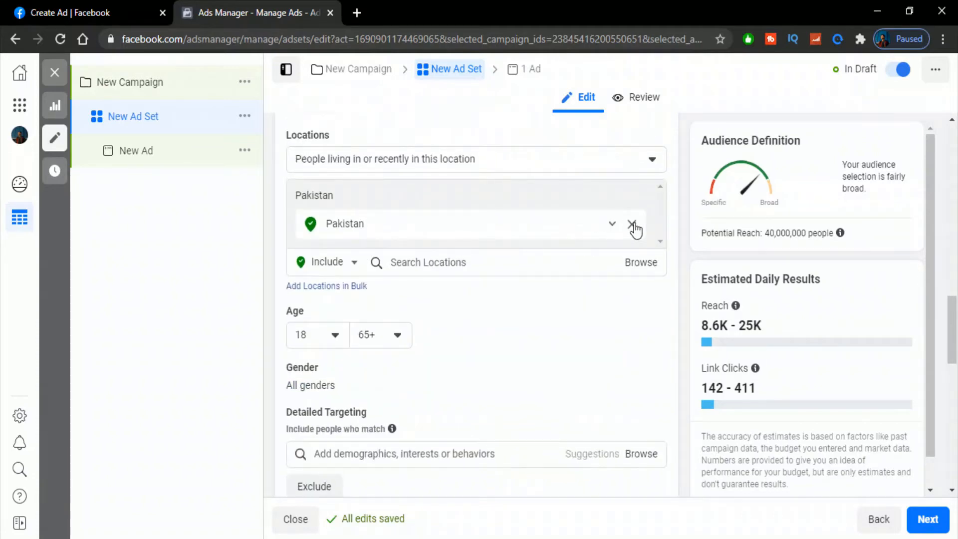
left_click(632, 224)
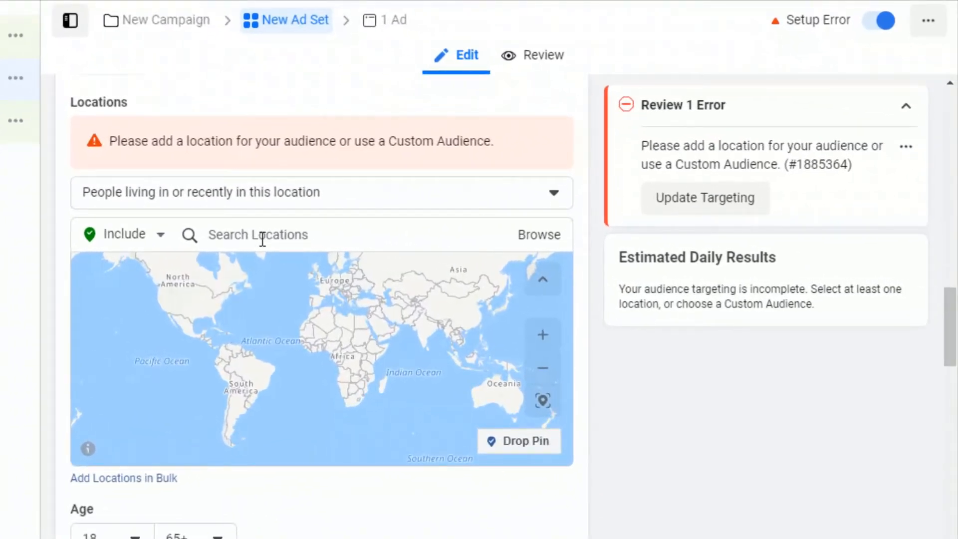
left_click(262, 238)
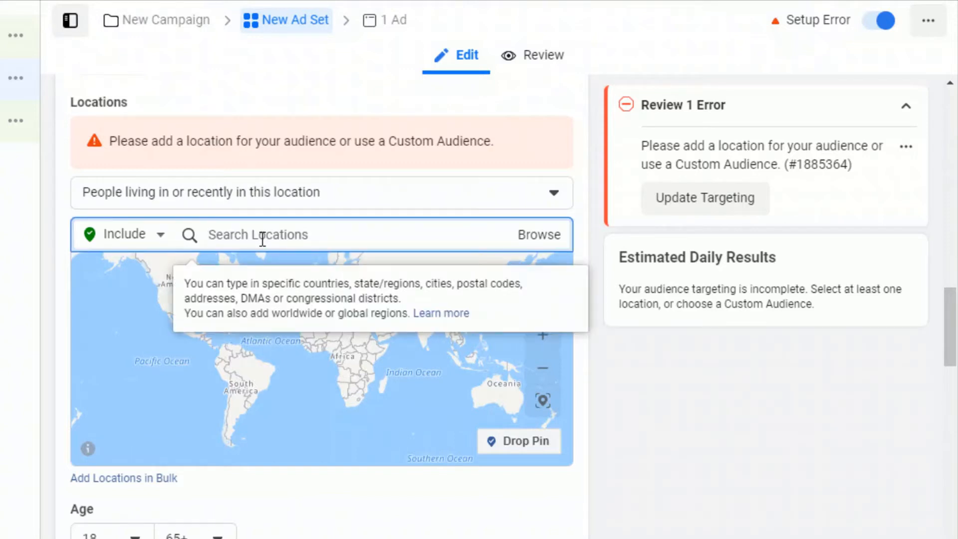
type("lahore")
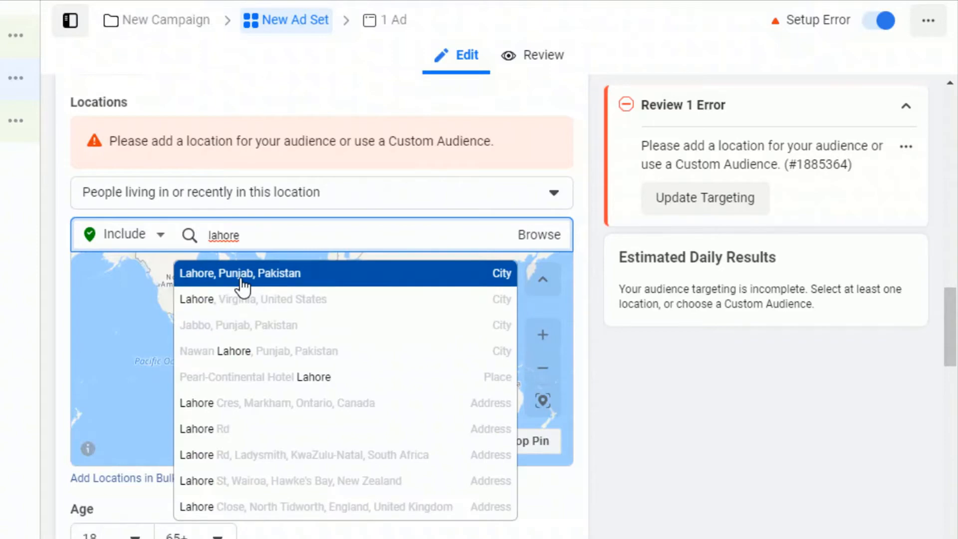
left_click(242, 265)
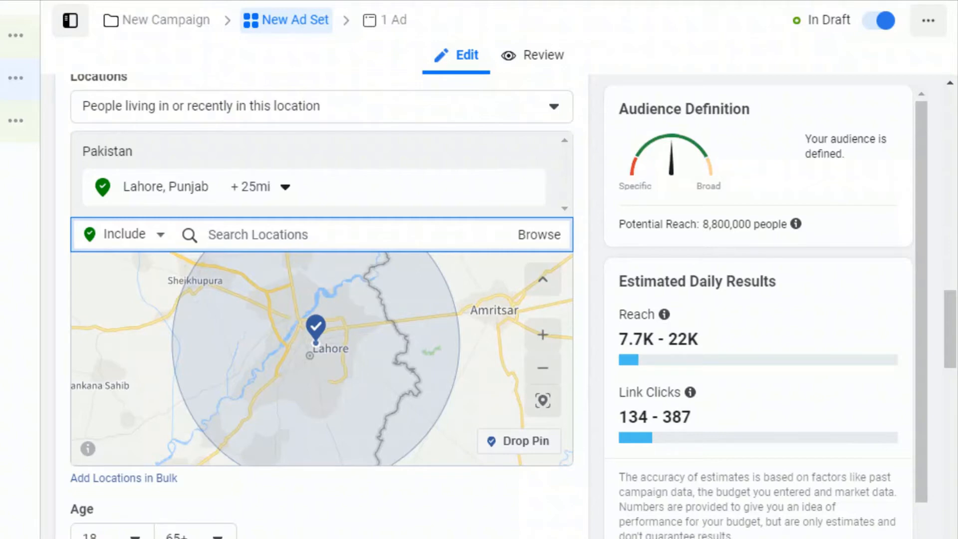
Step: Set the targeting radius around Lahore to 10 miles
left_click(273, 206)
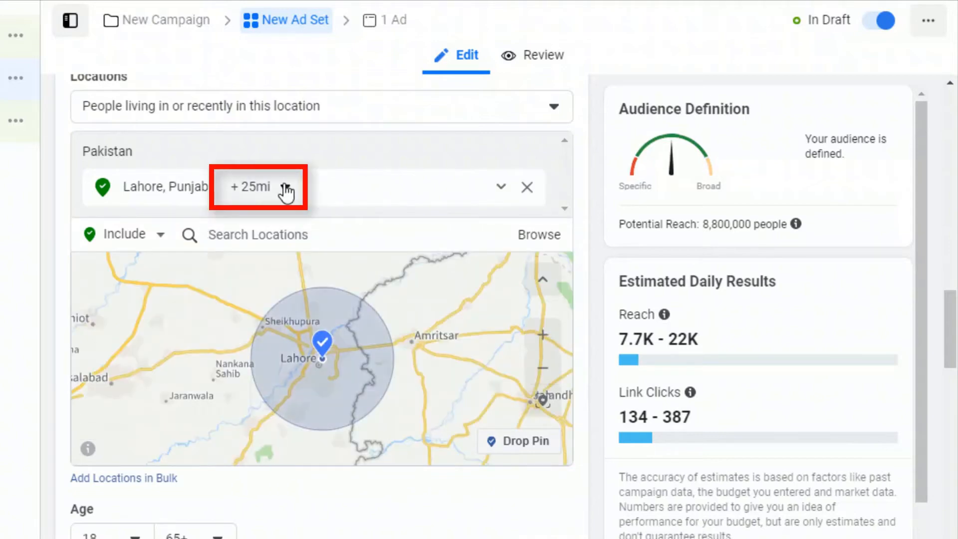
left_click(285, 189)
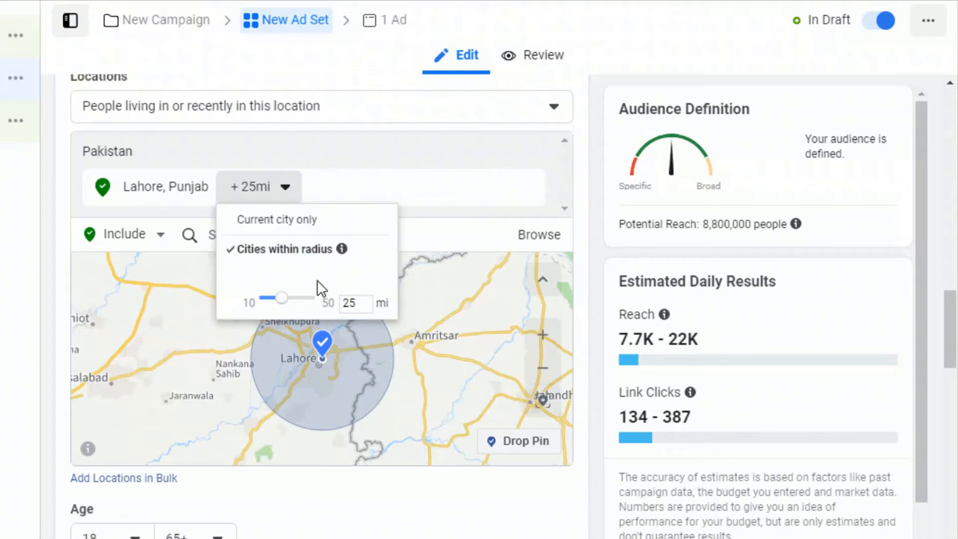
left_click_drag(359, 304, 339, 304)
key("Return")
left_click(544, 338)
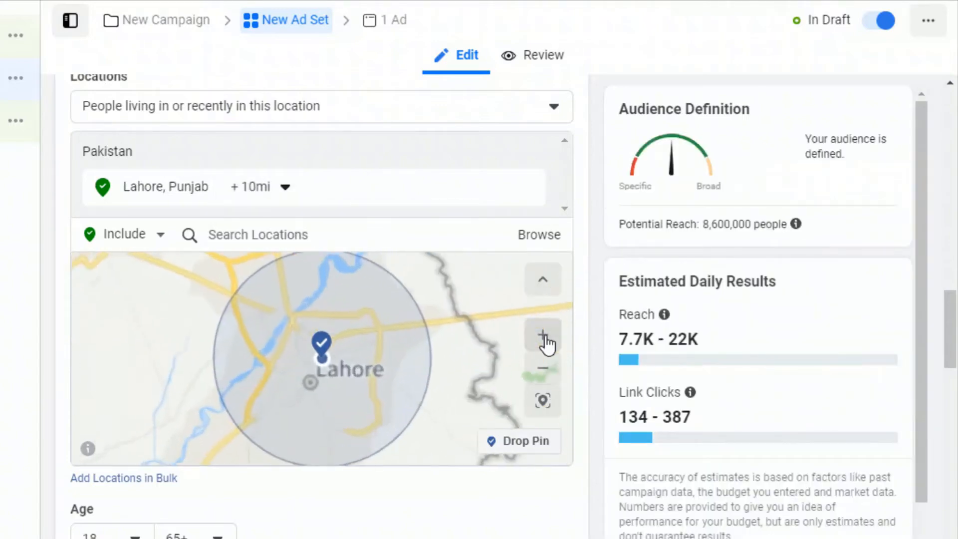
left_click(544, 338)
left_click(544, 339)
left_click(544, 339)
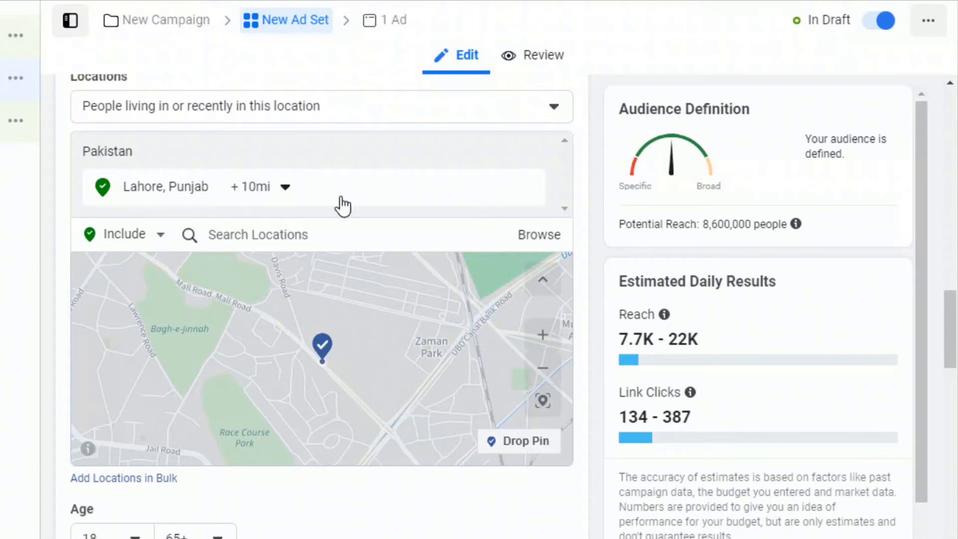
Step: Limit the location targeting to people living in this location
left_click(319, 113)
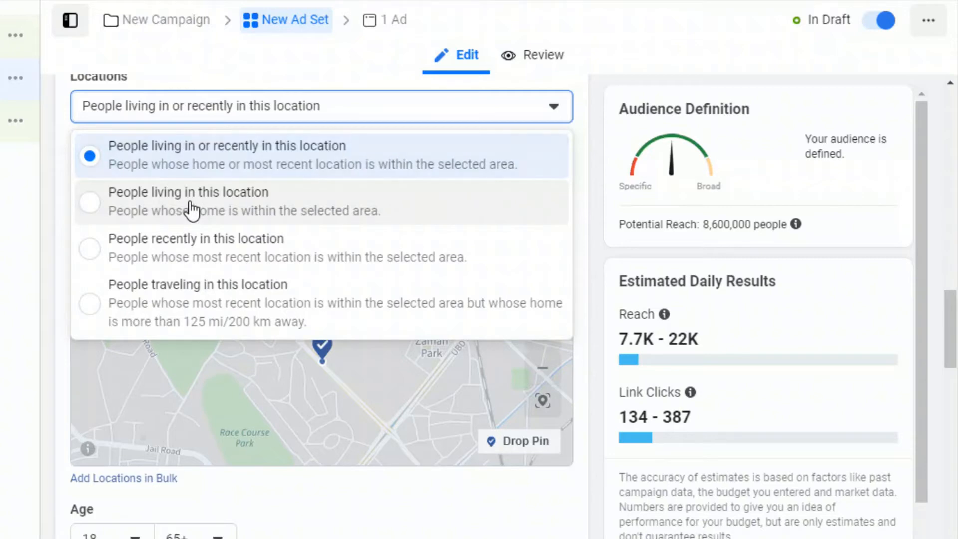
left_click(190, 207)
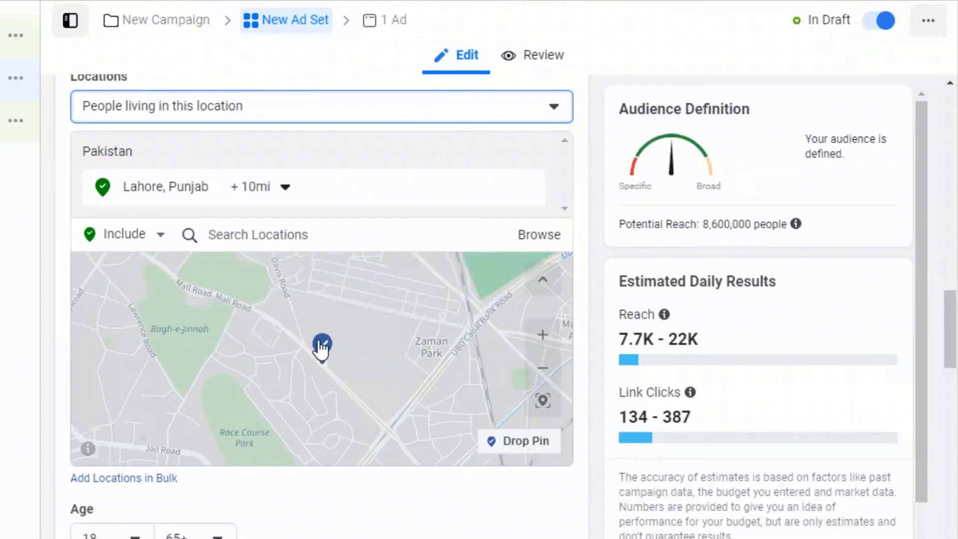
Step: Drop a pin southwest of Lahore near Sharaqpur on the map and exclude its area from the audience
scroll(321, 348, "down", 3)
scroll(317, 349, "down", 3)
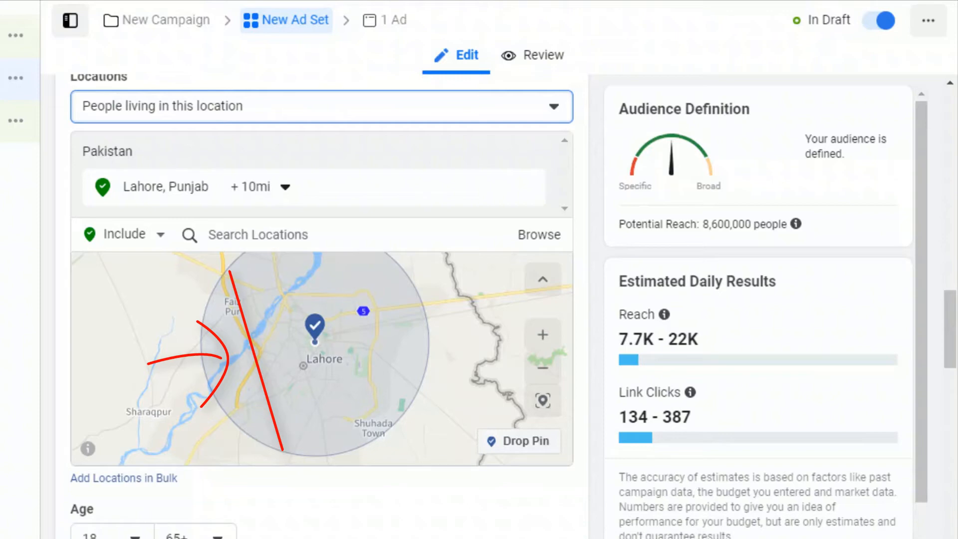
left_click(519, 449)
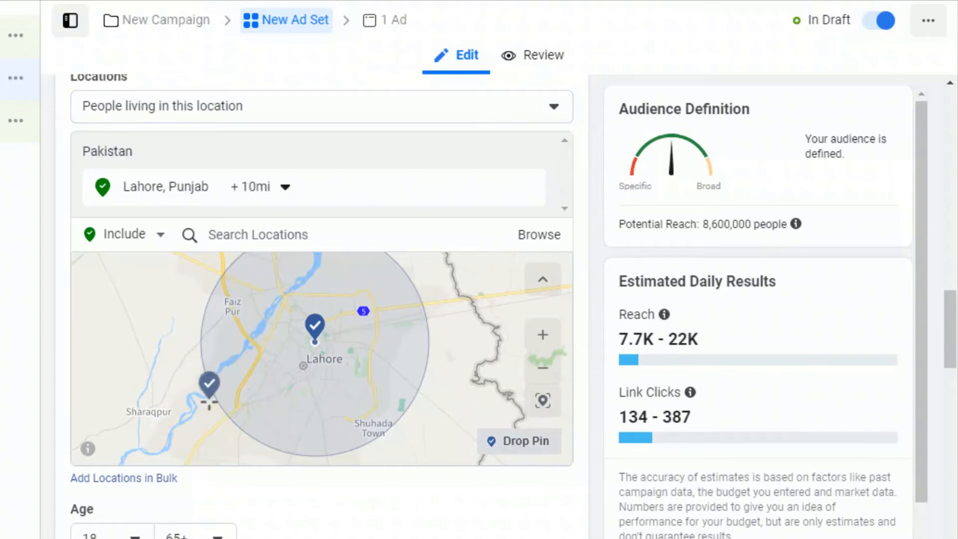
left_click(184, 375)
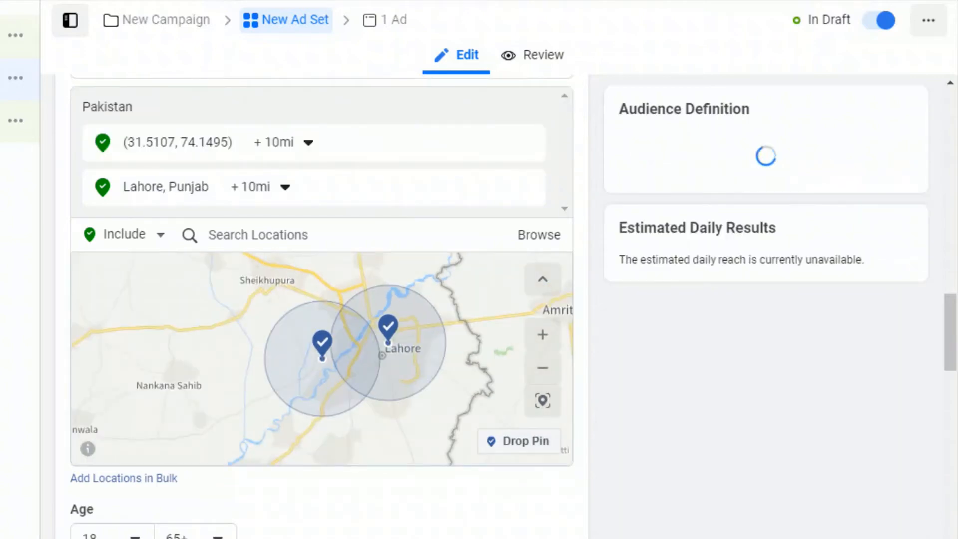
mouse_move(322, 346)
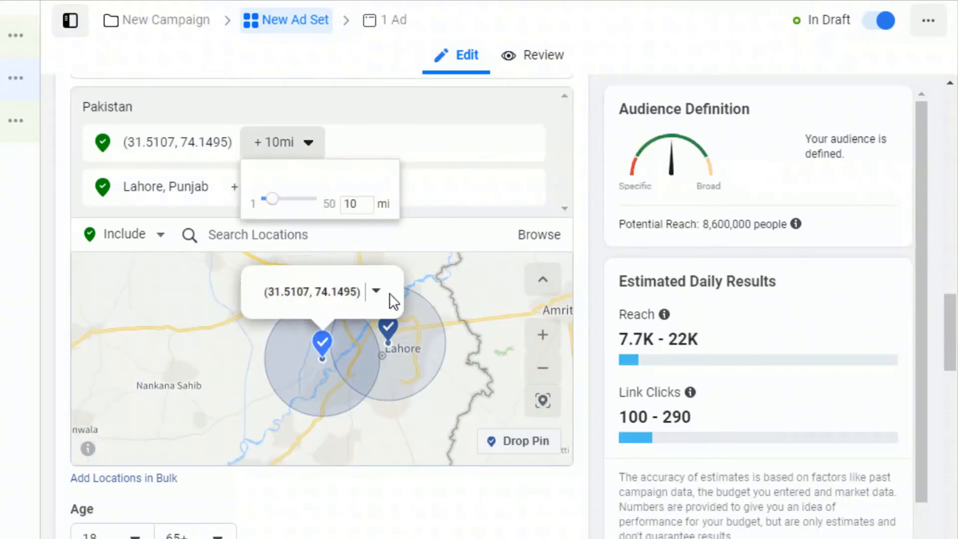
left_click(377, 292)
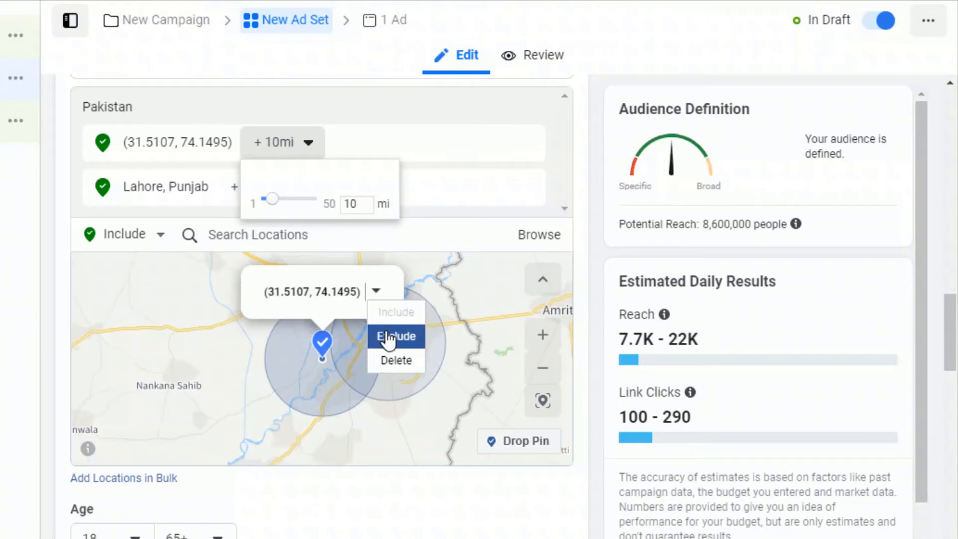
left_click(392, 335)
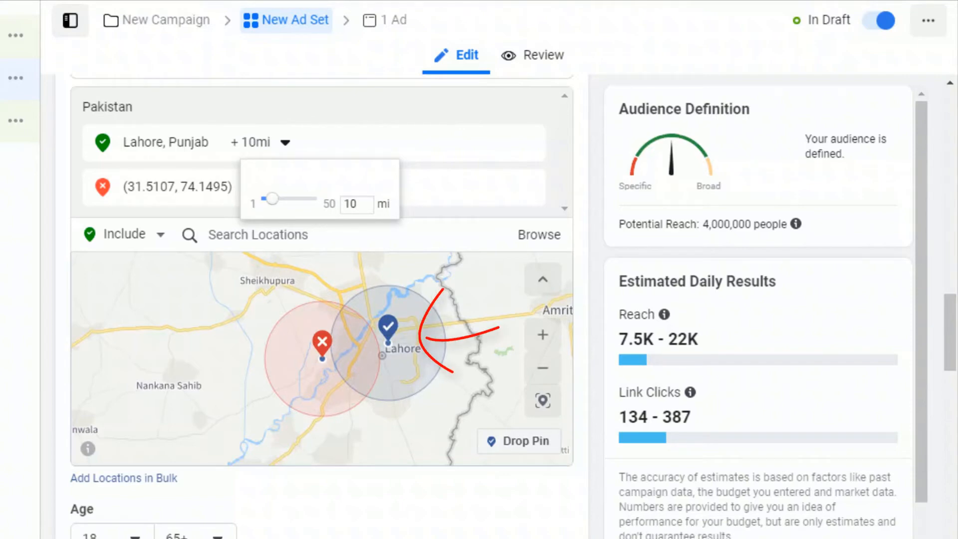
Step: Remove the excluded pin location from the targeted locations
mouse_move(530, 196)
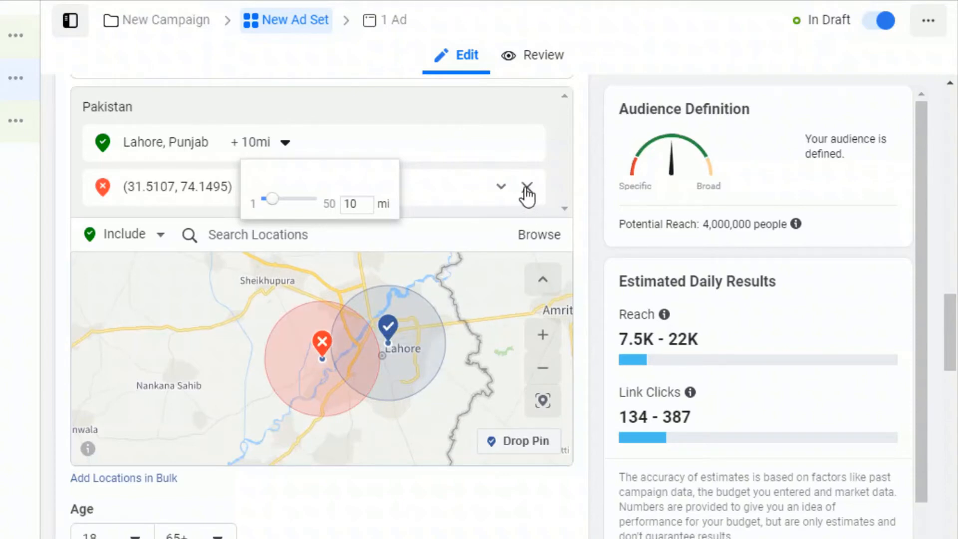
left_click(526, 189)
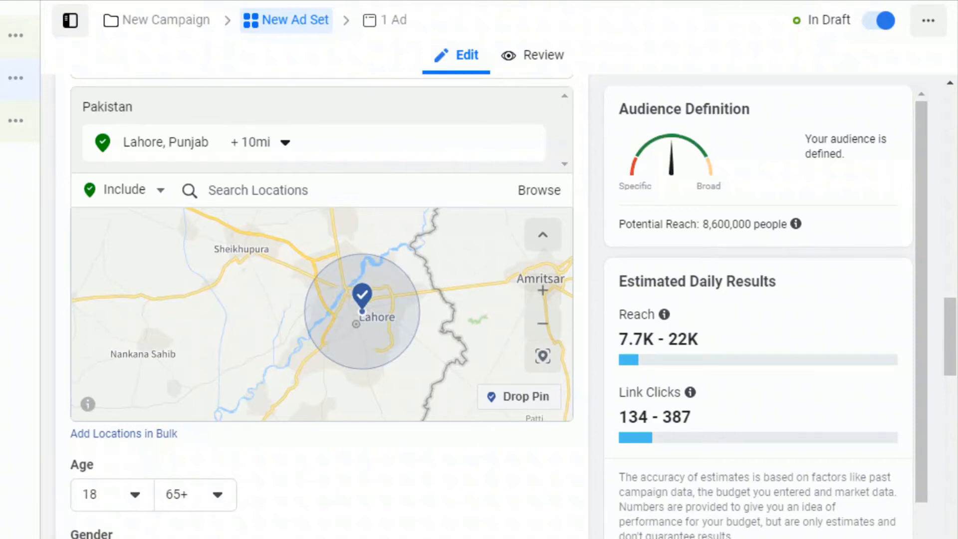
Step: Drop an included pin at Liberty Roundabout in Gulburg, Lahore, as the audience location
scroll(365, 319, "up", 3)
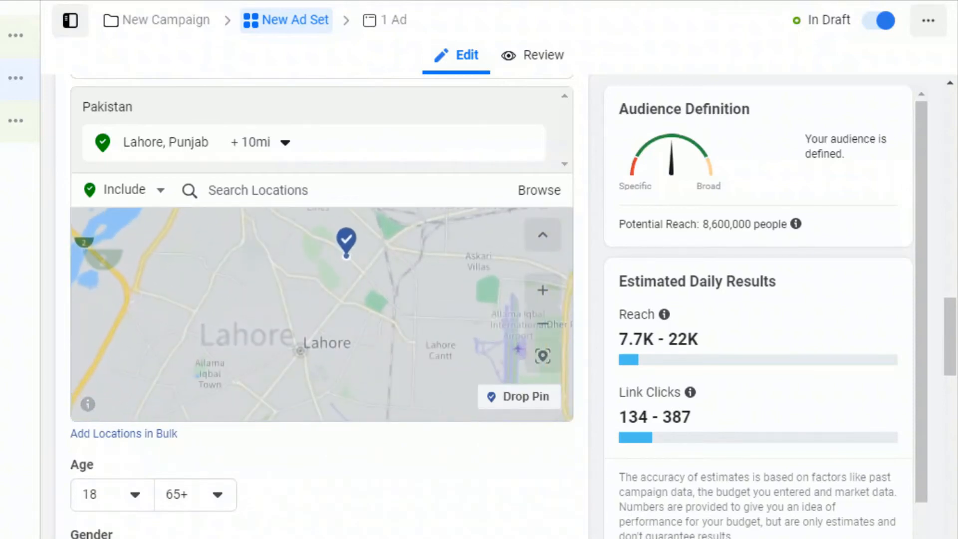
scroll(347, 235, "up", 3)
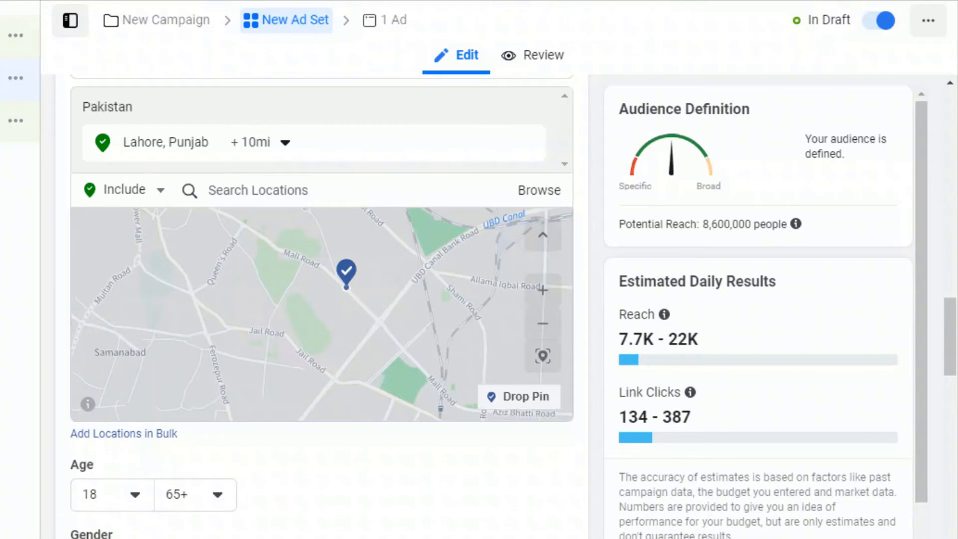
left_click(511, 399)
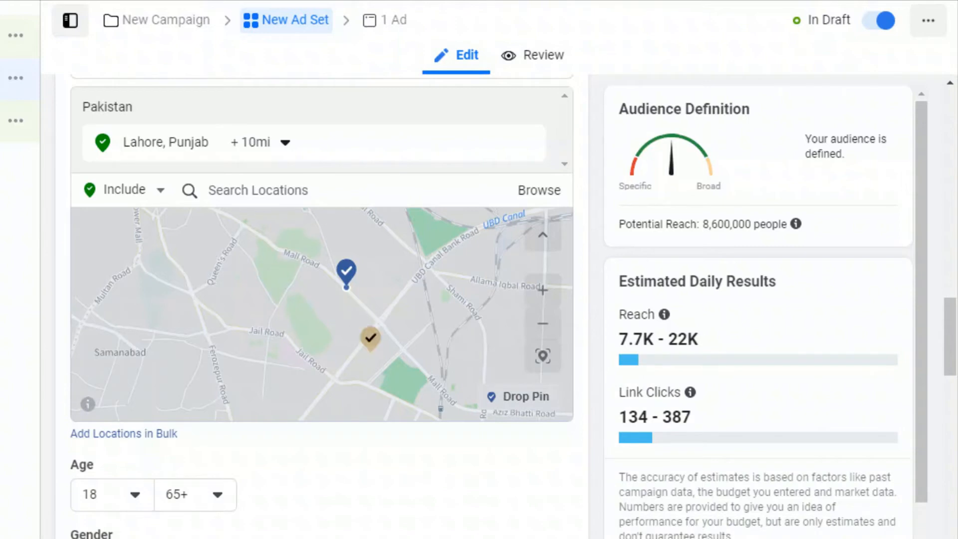
scroll(273, 319, "up", 3)
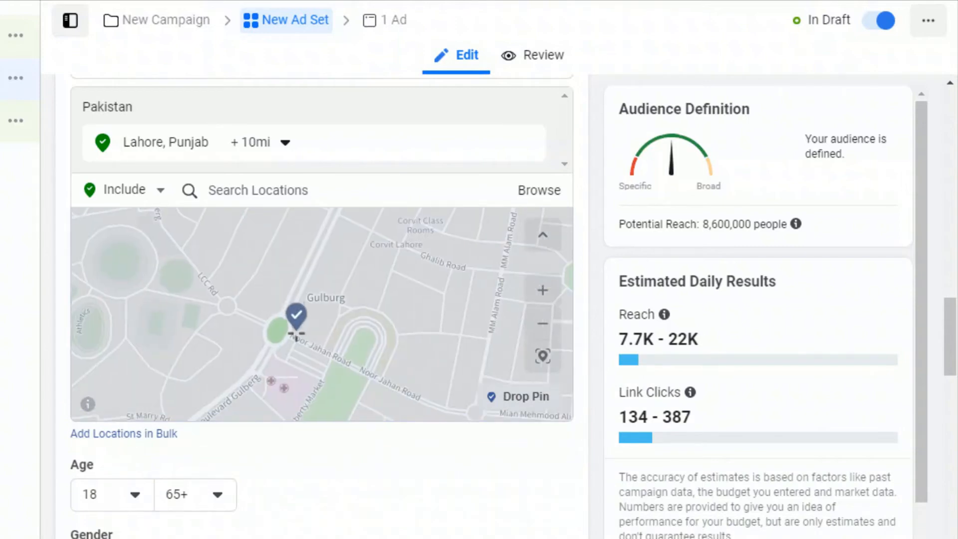
scroll(293, 324, "up", 3)
scroll(293, 332, "down", 2)
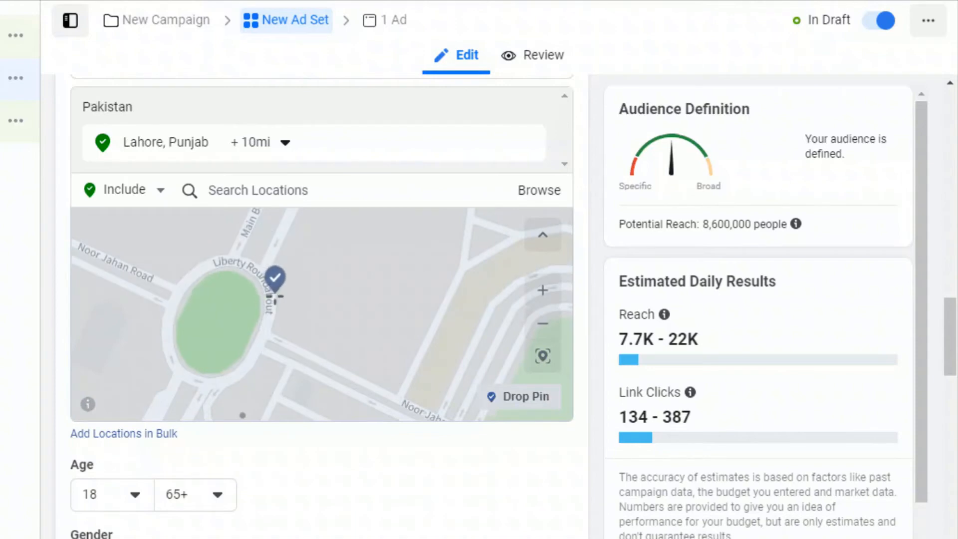
left_click(276, 288)
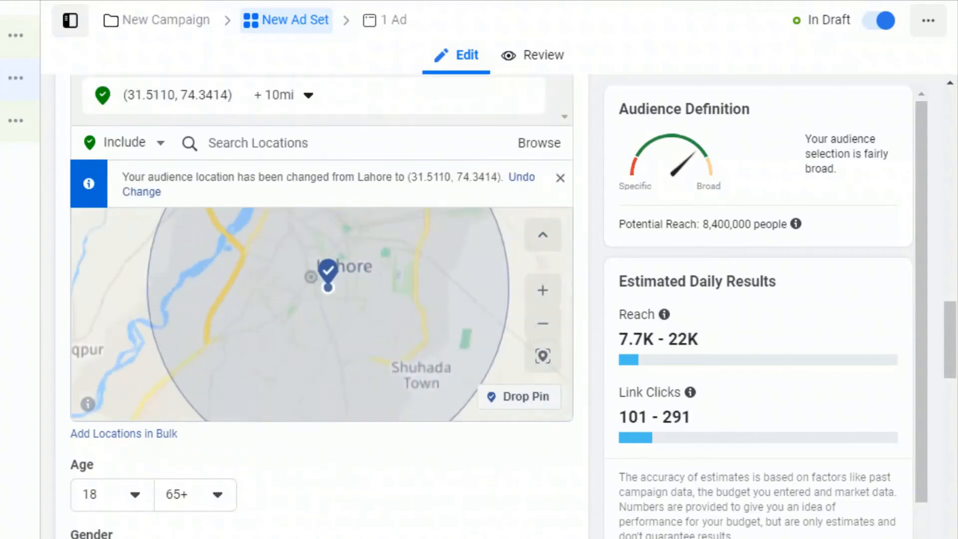
Step: Set the targeting radius around the Liberty Roundabout pin to 5 miles
scroll(339, 293, "up", 2)
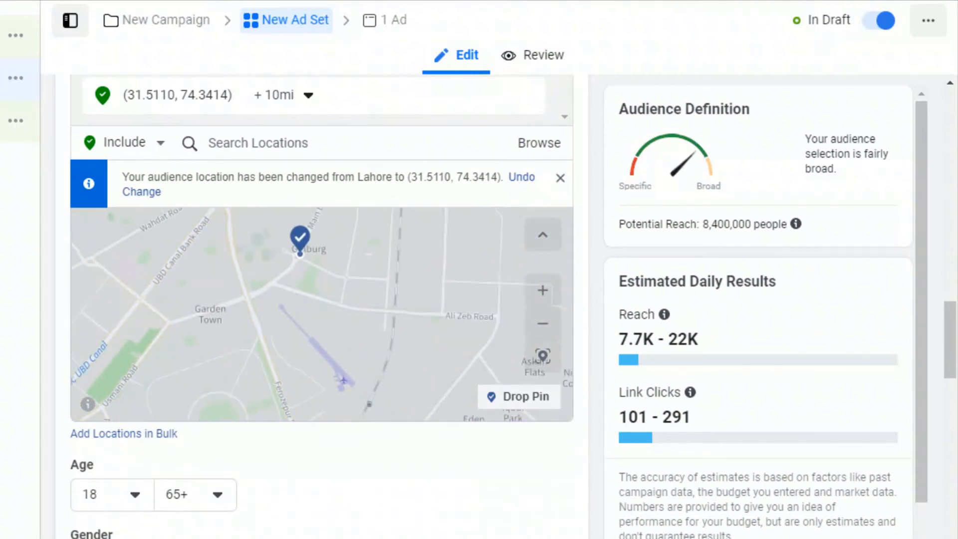
left_click_drag(340, 293, 349, 338)
scroll(312, 303, "up", 4)
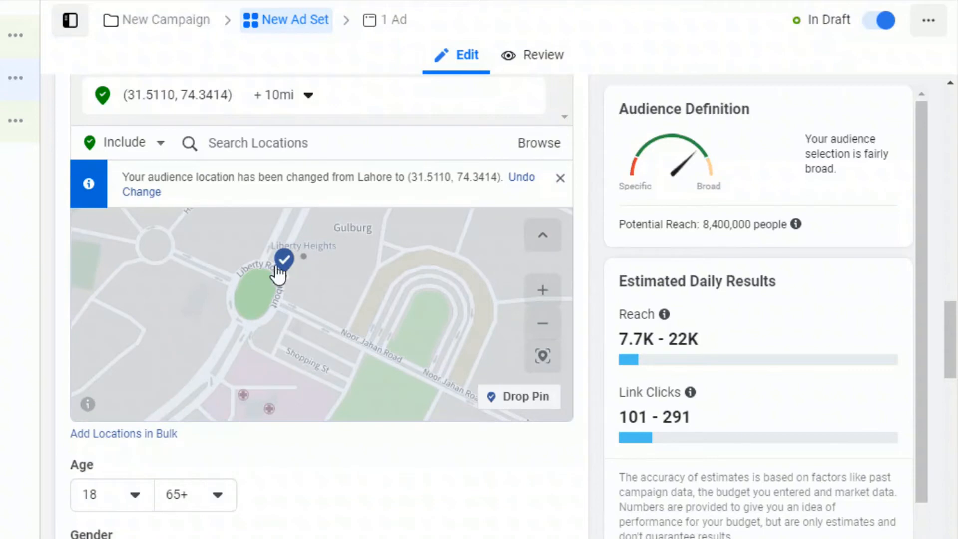
scroll(287, 272, "down", 3)
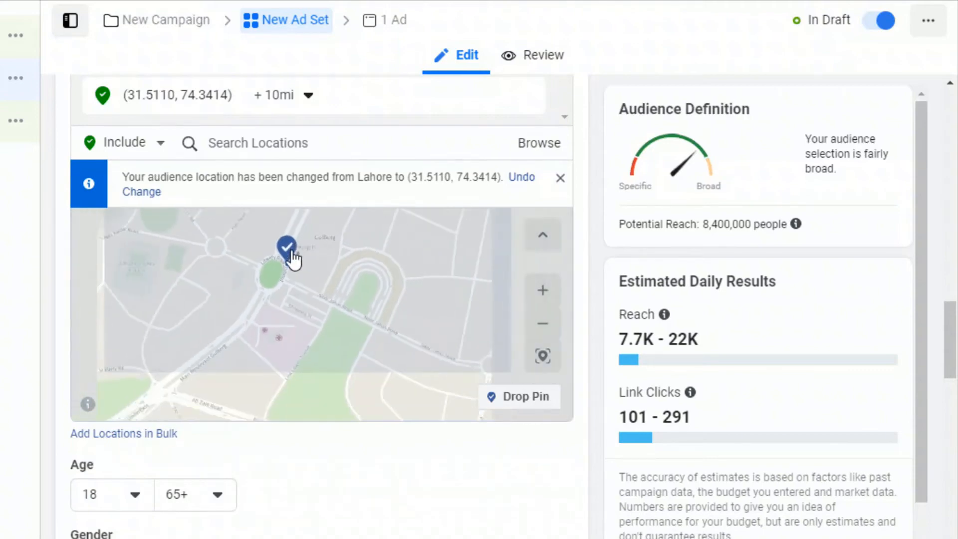
scroll(294, 262, "down", 4)
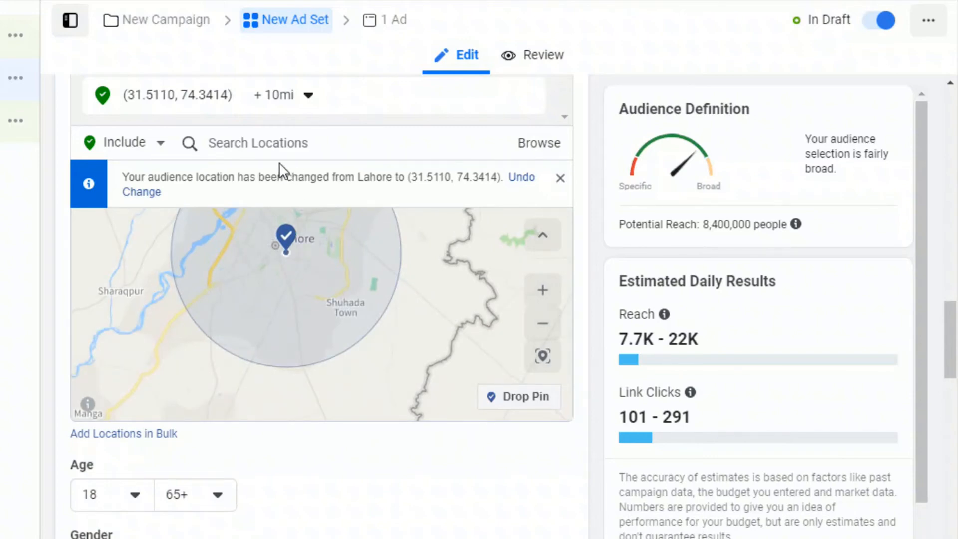
left_click(308, 98)
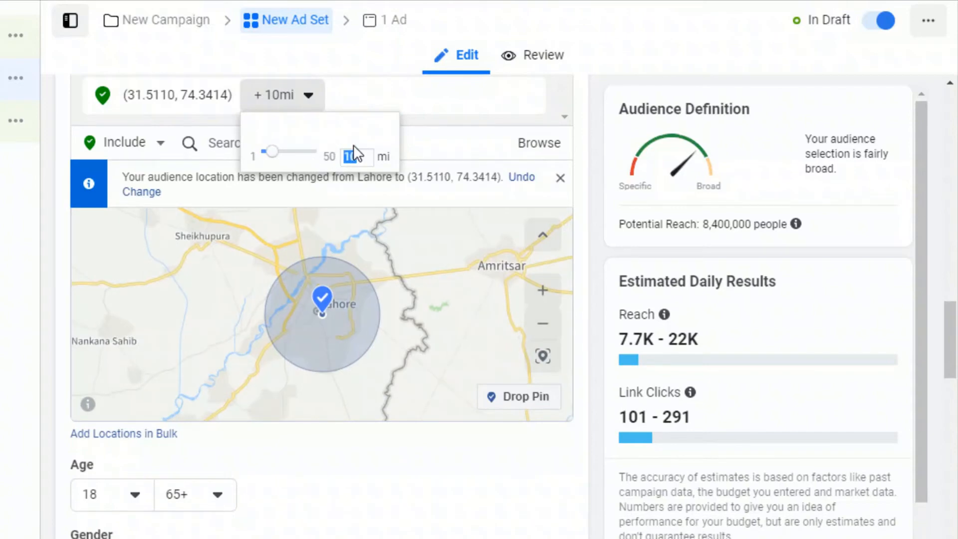
type("5")
key("Return")
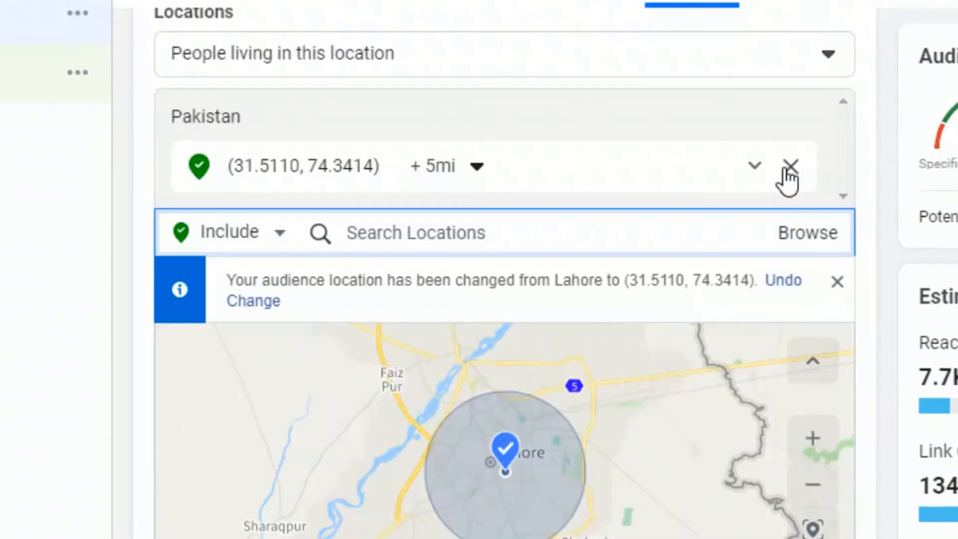
Step: Remove the pinned Lahore location and include the city New York, New York, United States instead
left_click(792, 38)
scroll(412, 154, "down", 2)
left_click(465, 80)
type("n")
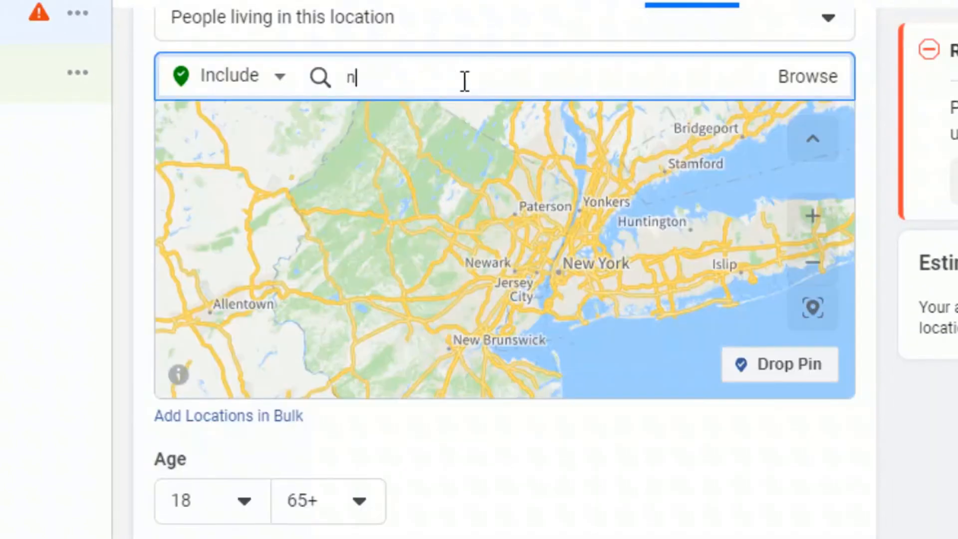
type("ew yo")
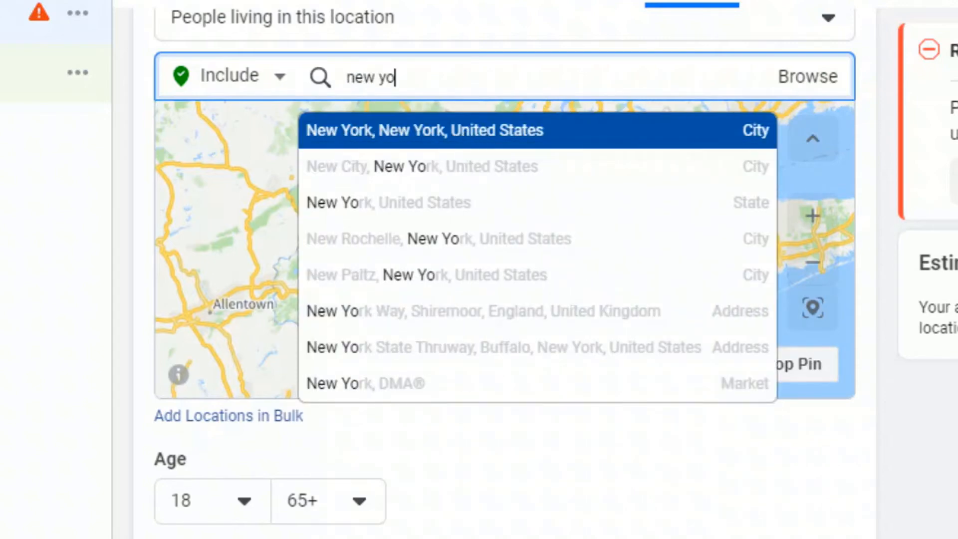
left_click(467, 130)
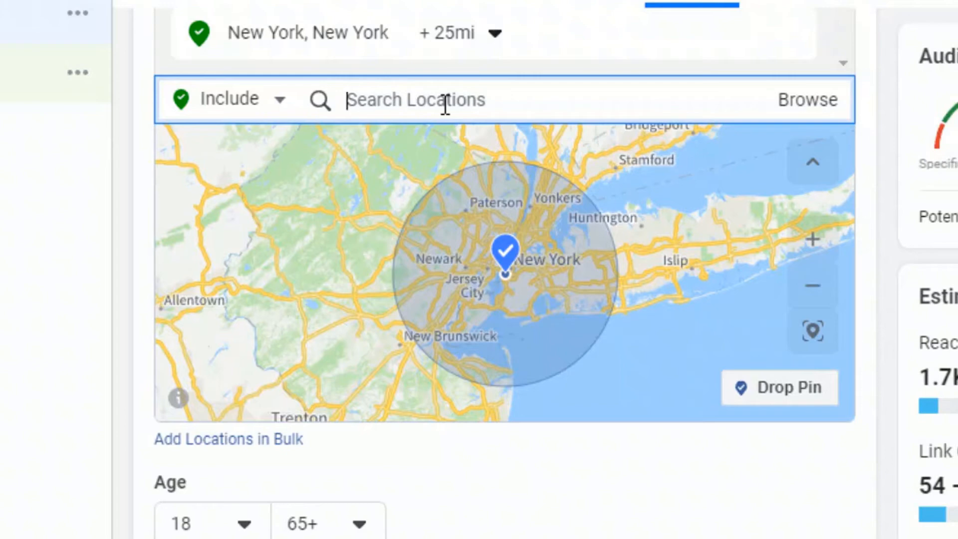
Step: Search for Information Technology University and include that place in the targeted locations
type("infroma")
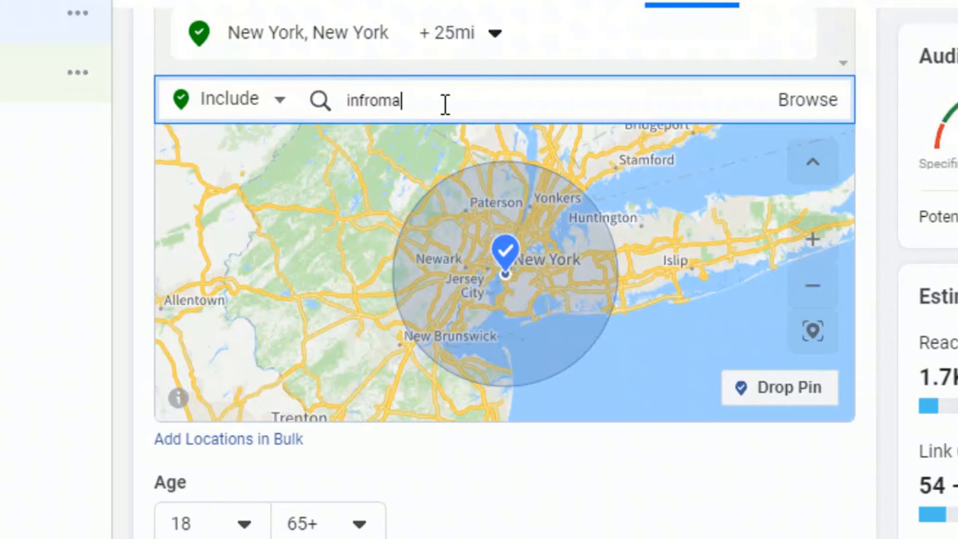
type("tion tec")
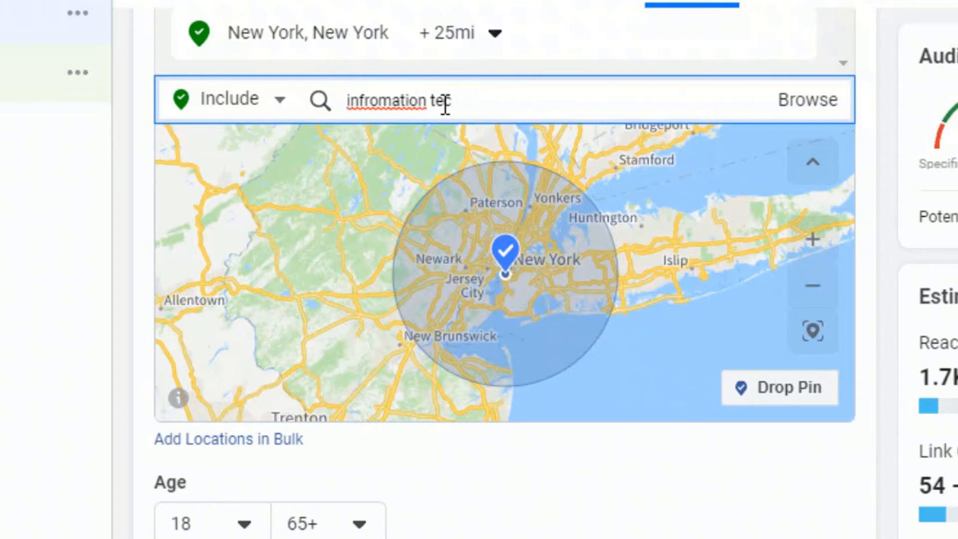
key("BackSpace")
type("chnology univeristy")
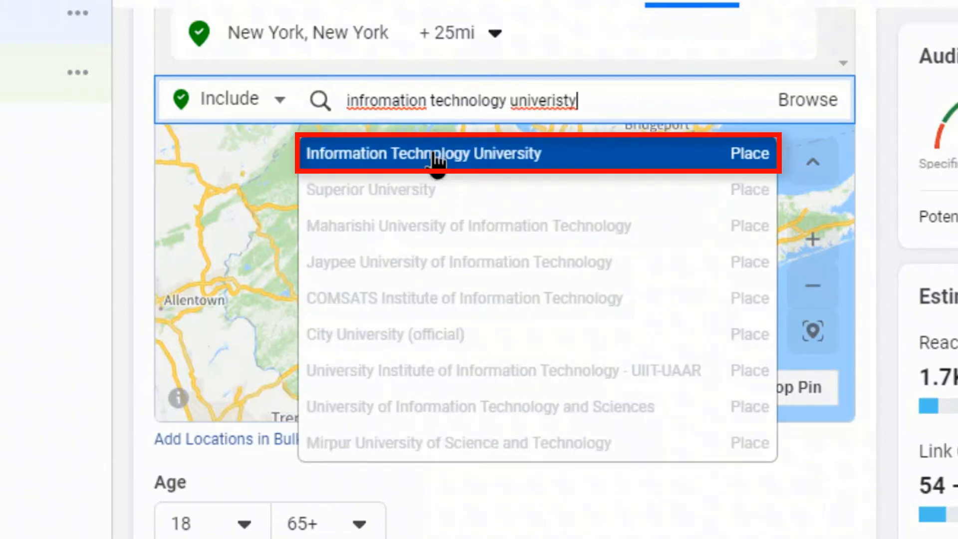
left_click(432, 164)
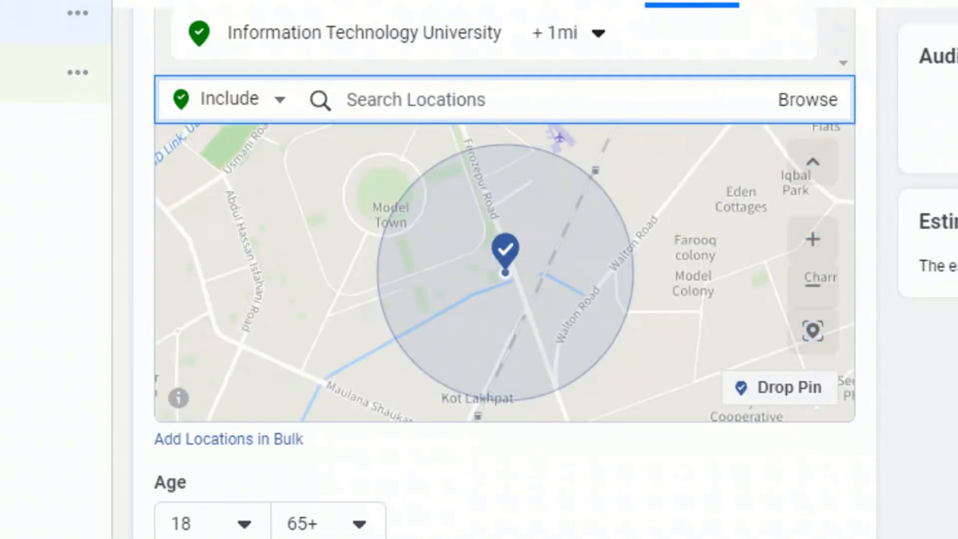
scroll(473, 225, "up", 5)
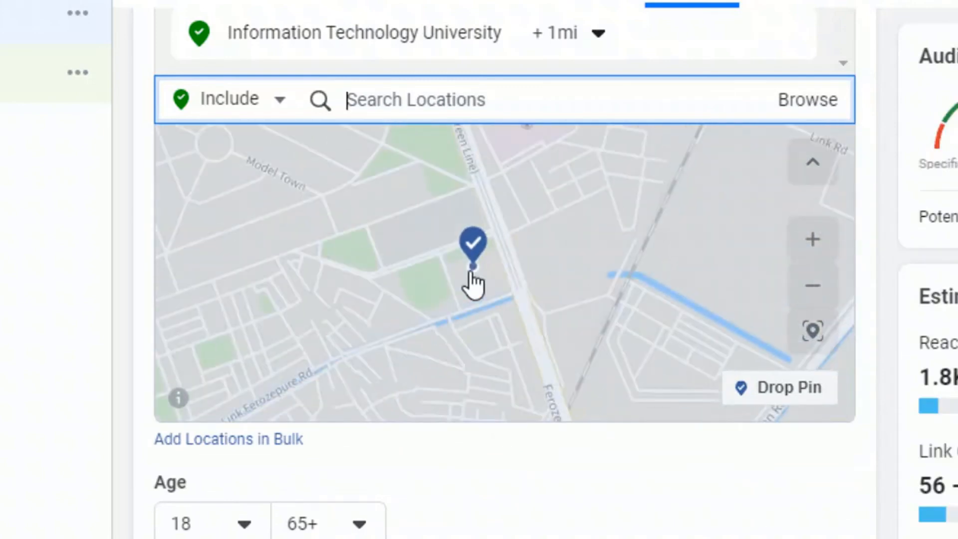
scroll(543, 248, "up", 1)
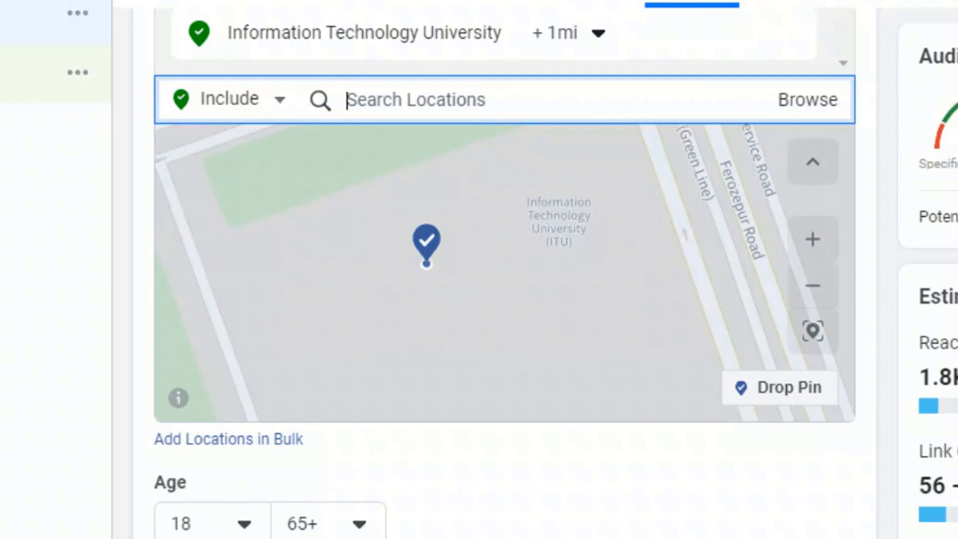
scroll(446, 248, "down", 4)
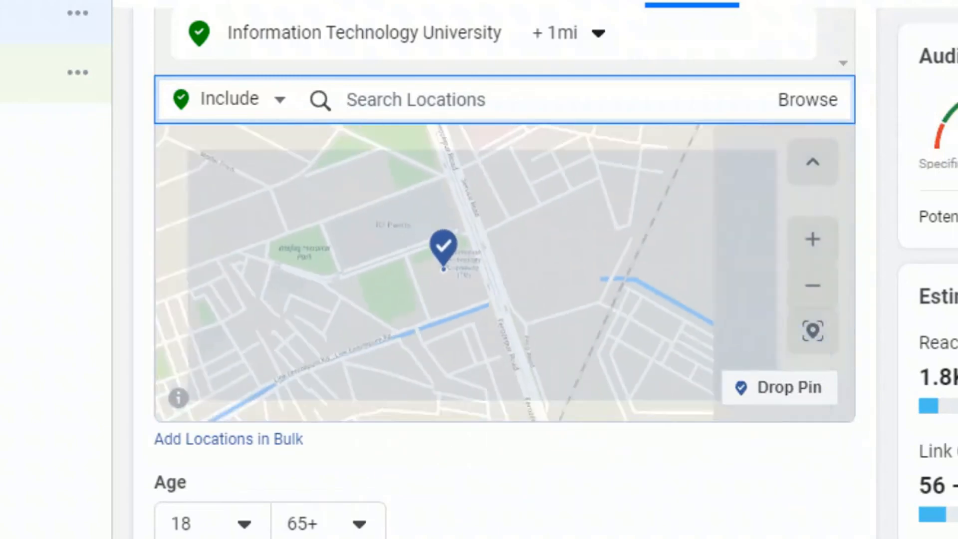
scroll(429, 252, "down", 2)
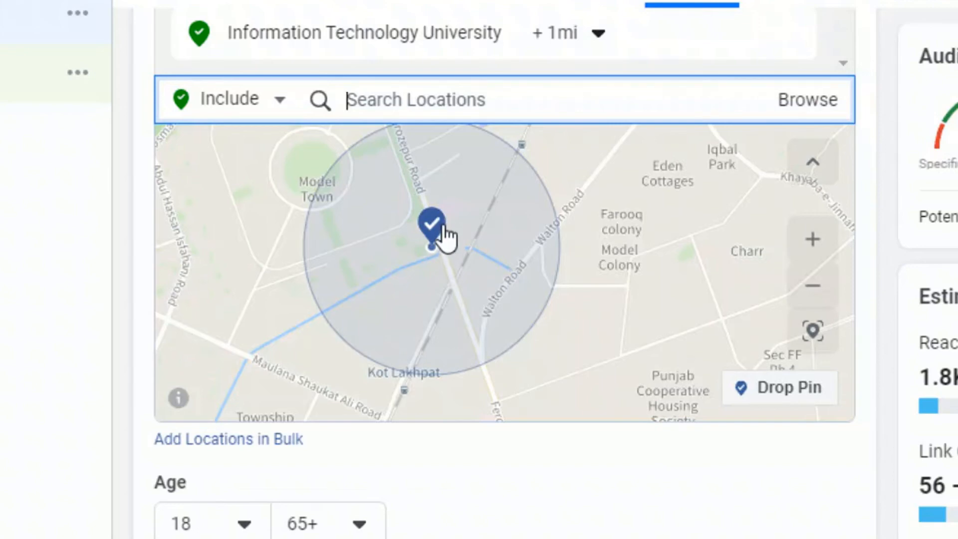
Step: Try including the place Forman Christian College alongside Information Technology University, and remove it from the targeted locations
scroll(438, 167, "up", 1)
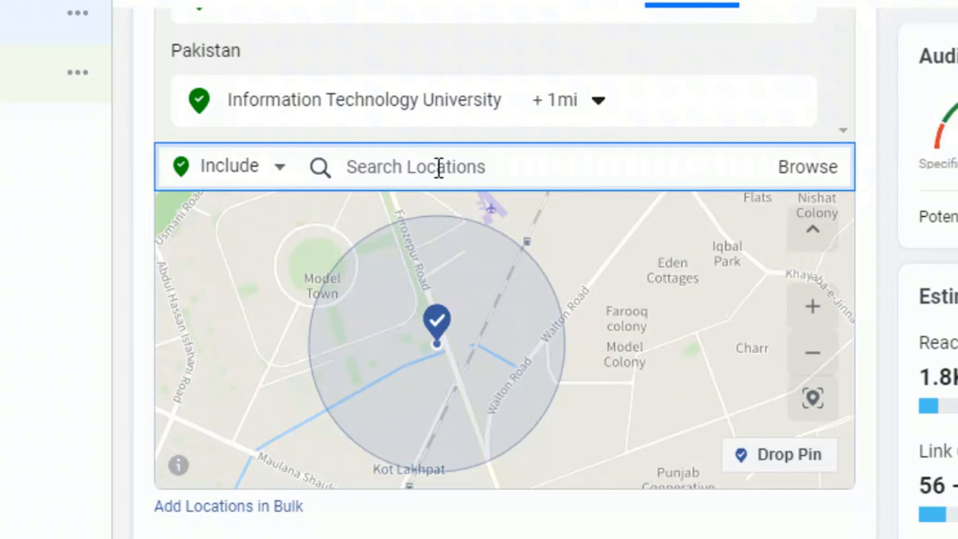
type("form")
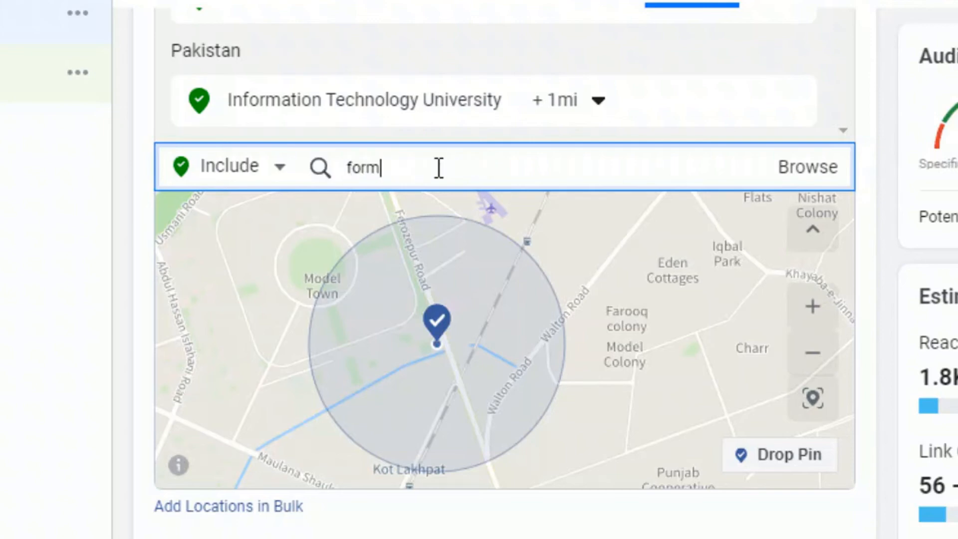
type("na chr")
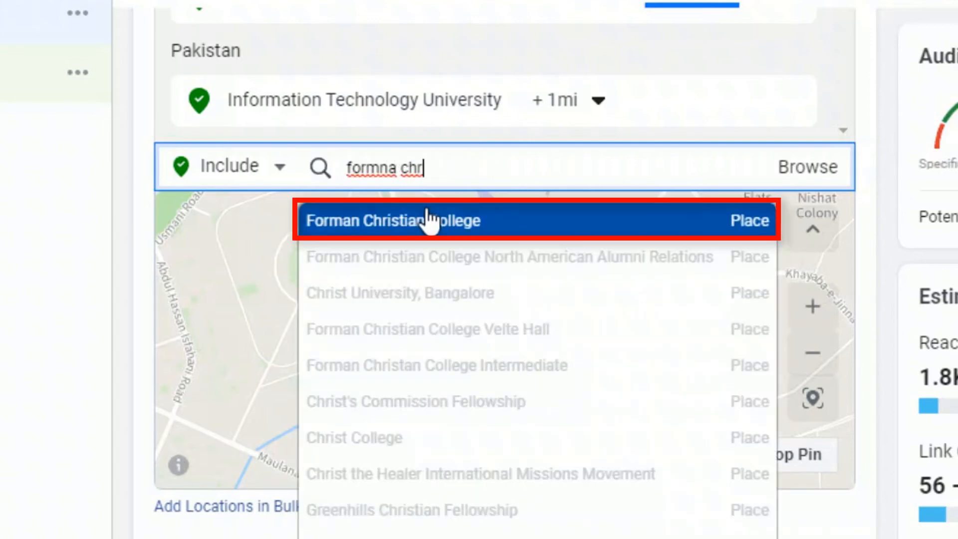
key("Return")
left_click(505, 270)
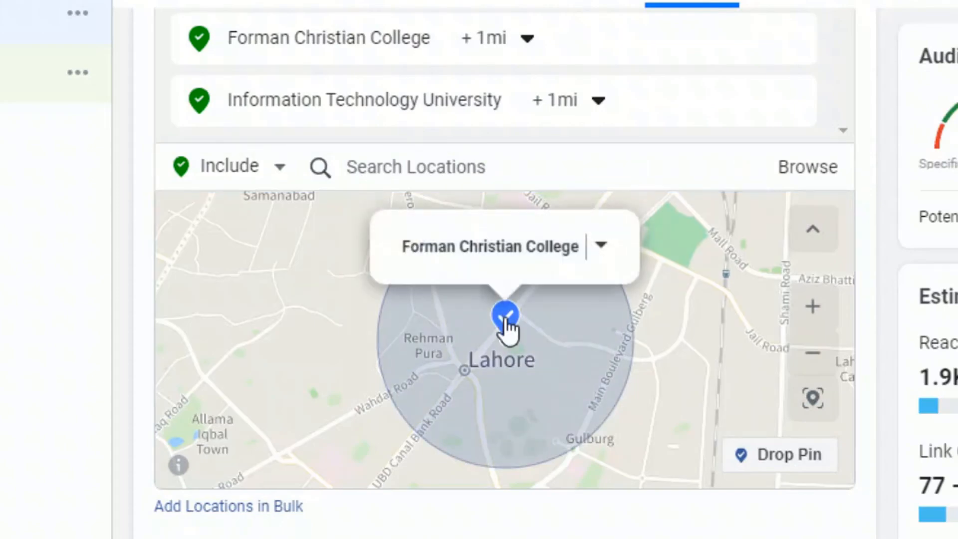
scroll(500, 369, "up", 1)
scroll(500, 368, "down", 3)
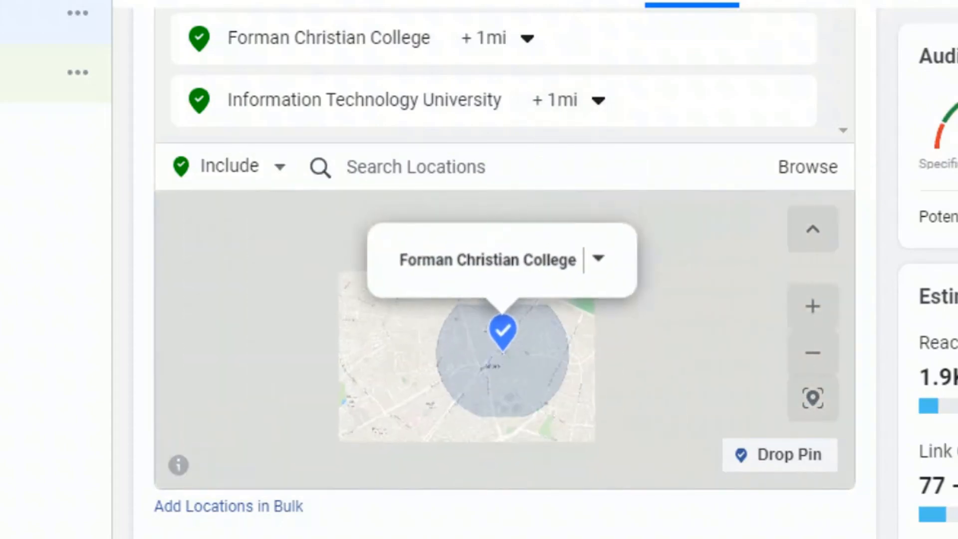
left_click_drag(531, 457, 529, 368)
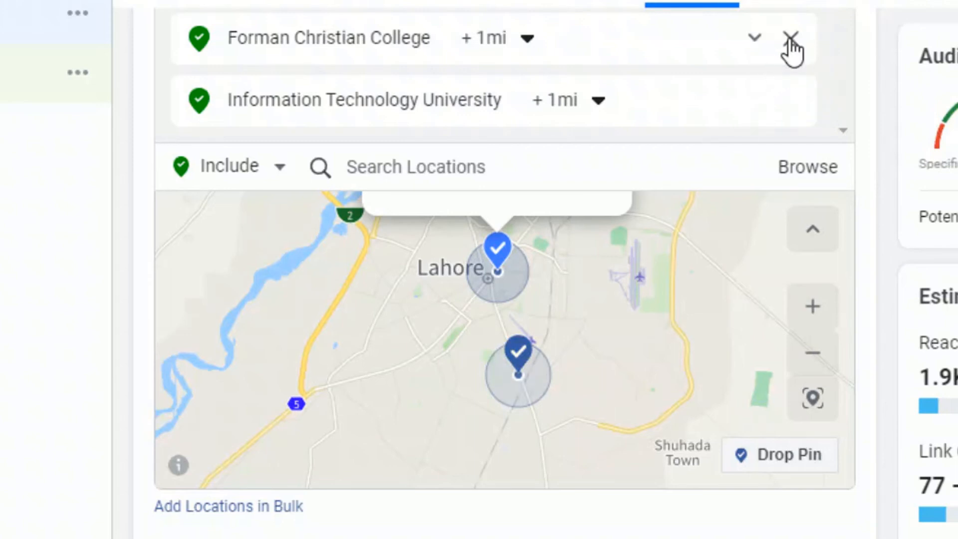
left_click(790, 39)
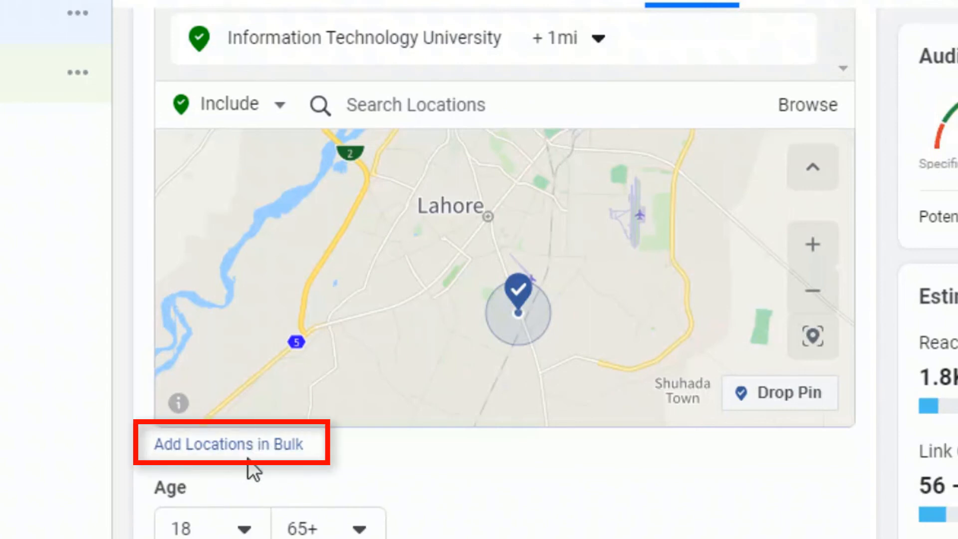
Step: Browse the predefined location groups, examining the continents under Countries and the groupings under Regions
left_click(808, 119)
mouse_move(352, 177)
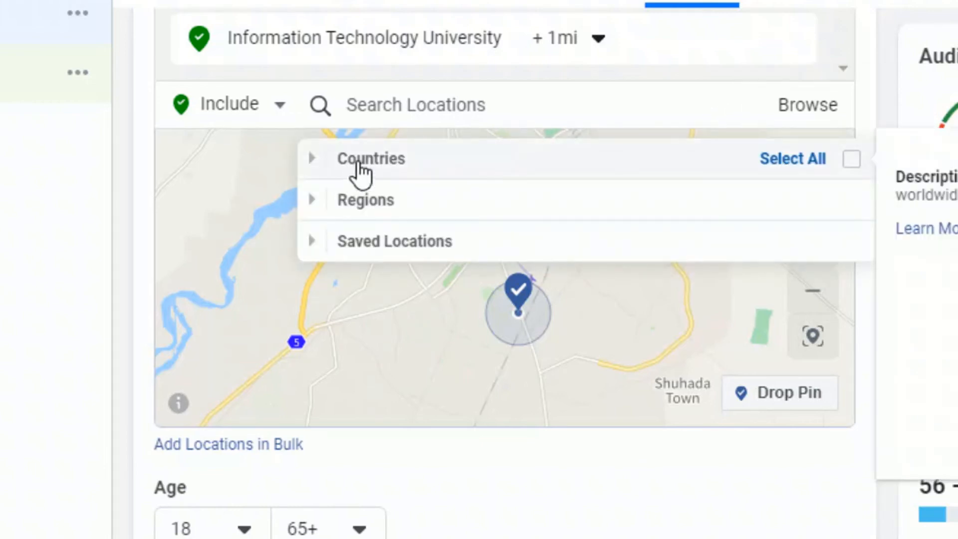
left_click(366, 171)
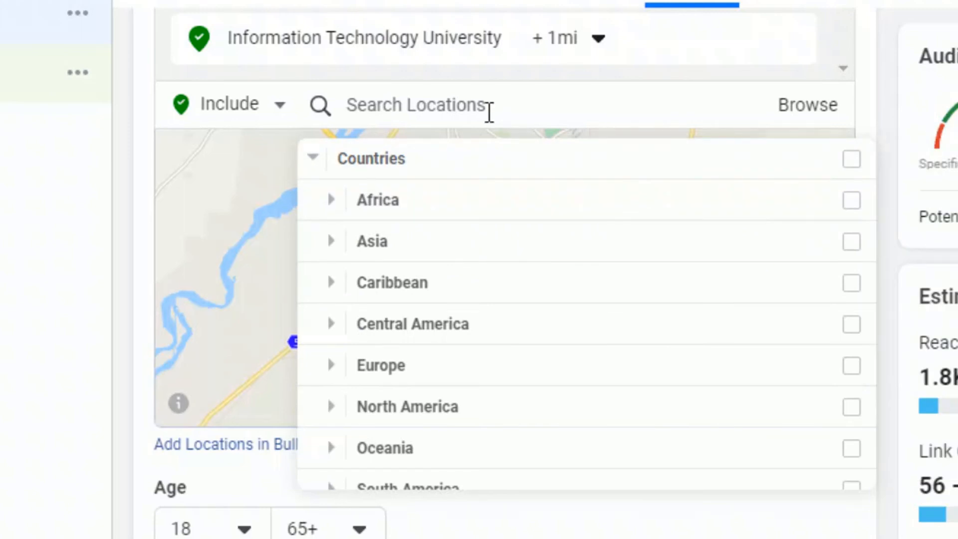
mouse_move(459, 215)
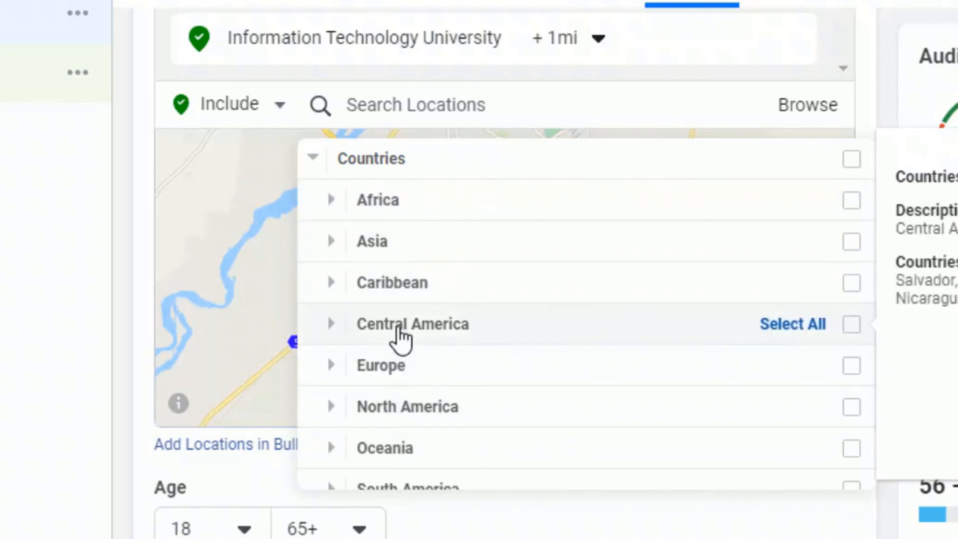
scroll(402, 340, "down", 2)
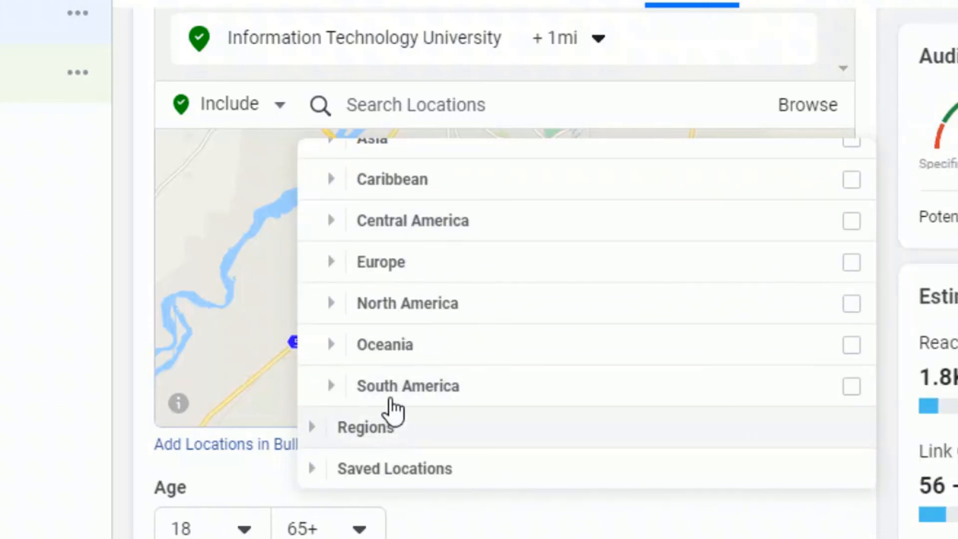
left_click(387, 426)
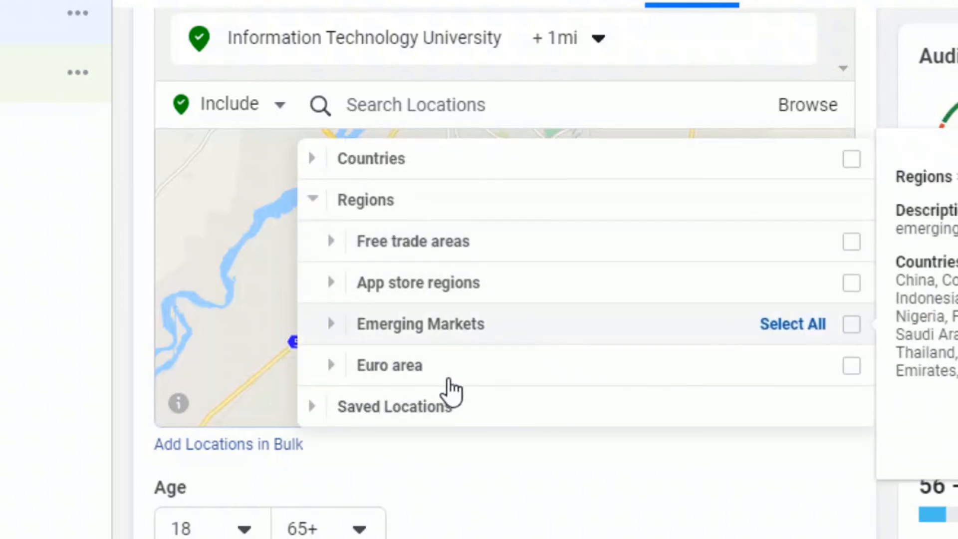
Step: View the location type prompt for creating a new Saved Locations list, and close it without adding any locations
left_click(418, 408)
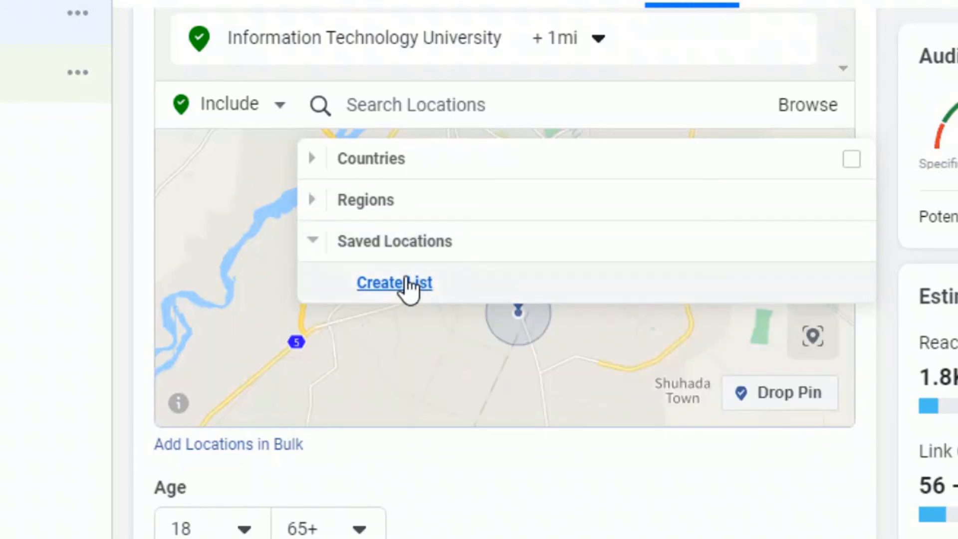
left_click(407, 282)
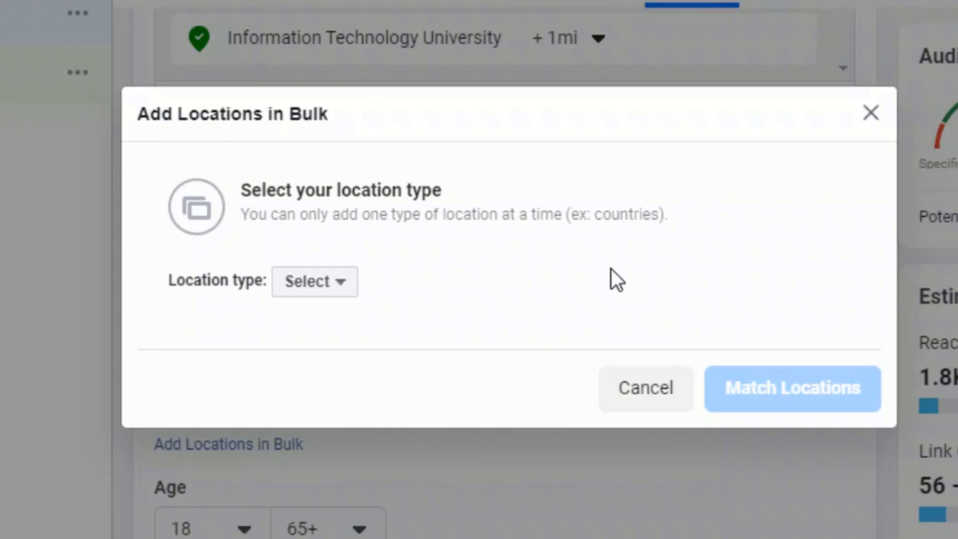
left_click(871, 113)
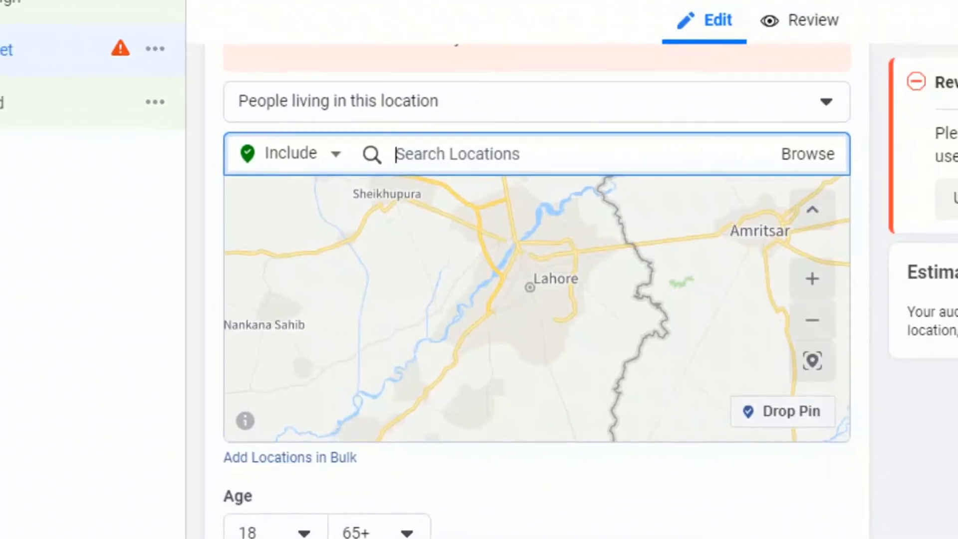
Step: Search for Lahore and include the city Lahore, Punjab, Pakistan in the targeted locations
type("lahore")
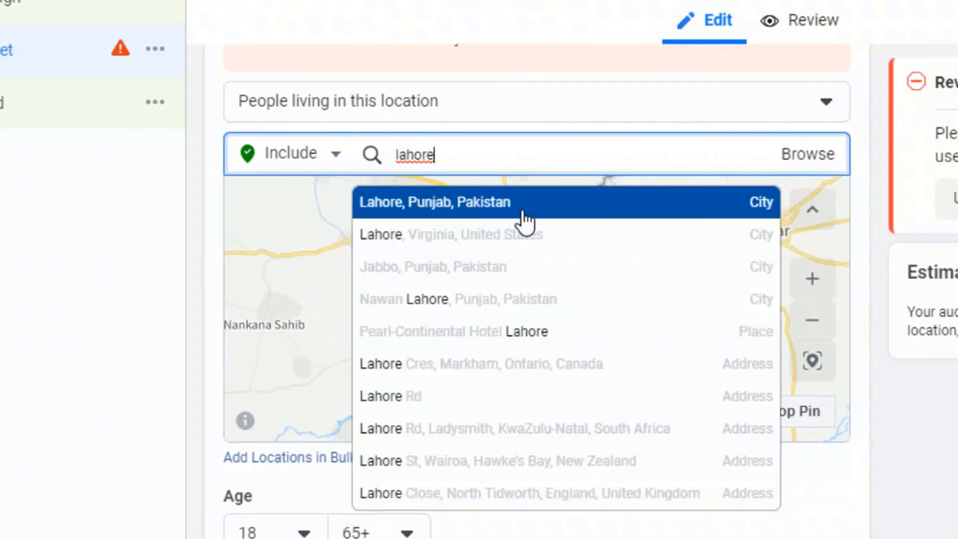
left_click(524, 220)
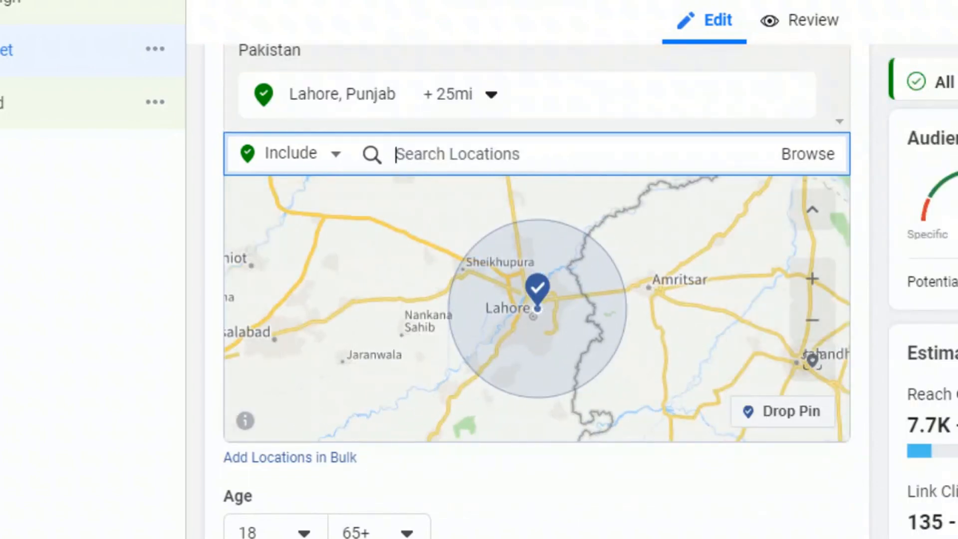
left_click(796, 255)
Step: Set the targeting radius around Lahore, Punjab to 10 mi
left_click(492, 97)
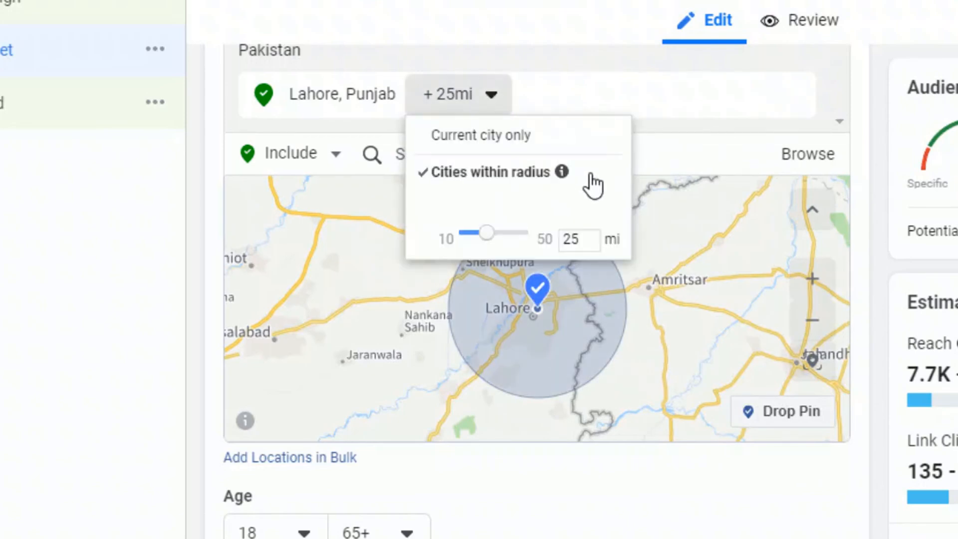
left_click(588, 240)
key("BackSpace")
key("BackSpace")
type("10")
key("Return")
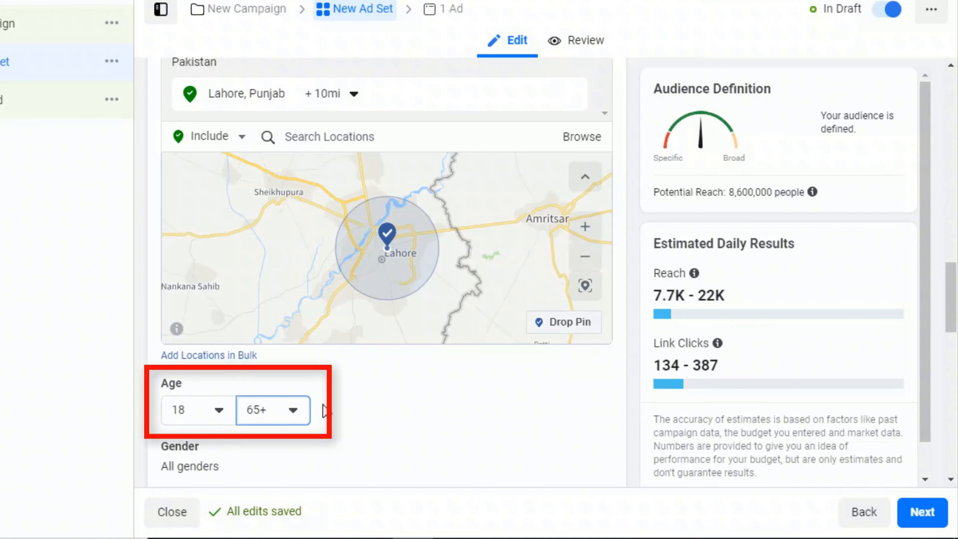
Step: Set the maximum age of the target audience to 28
left_click(294, 417)
scroll(303, 315, "up", 5)
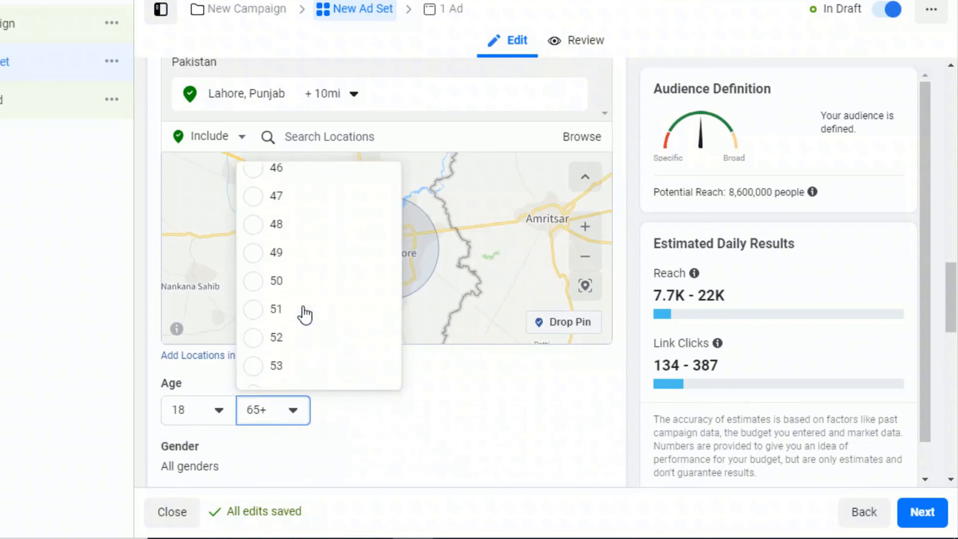
scroll(304, 314, "up", 8)
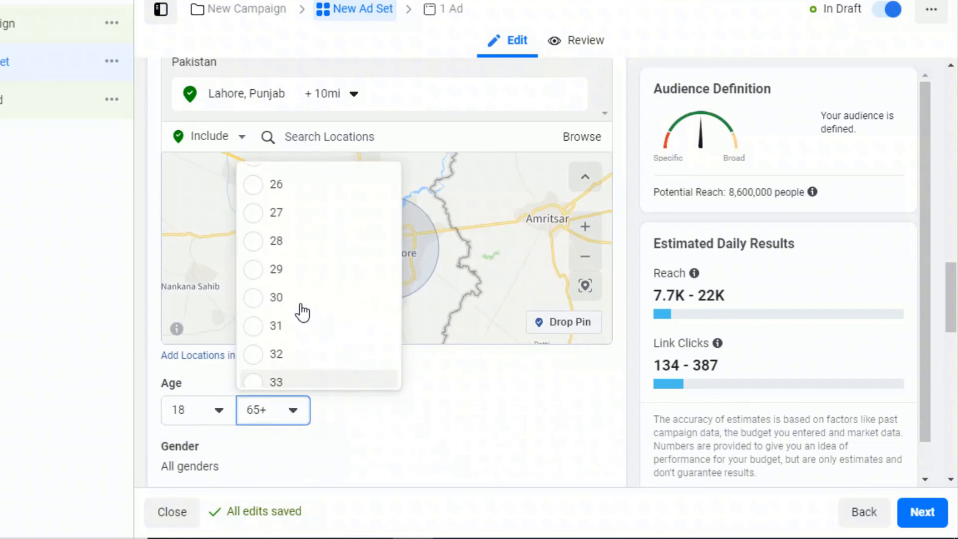
left_click(273, 242)
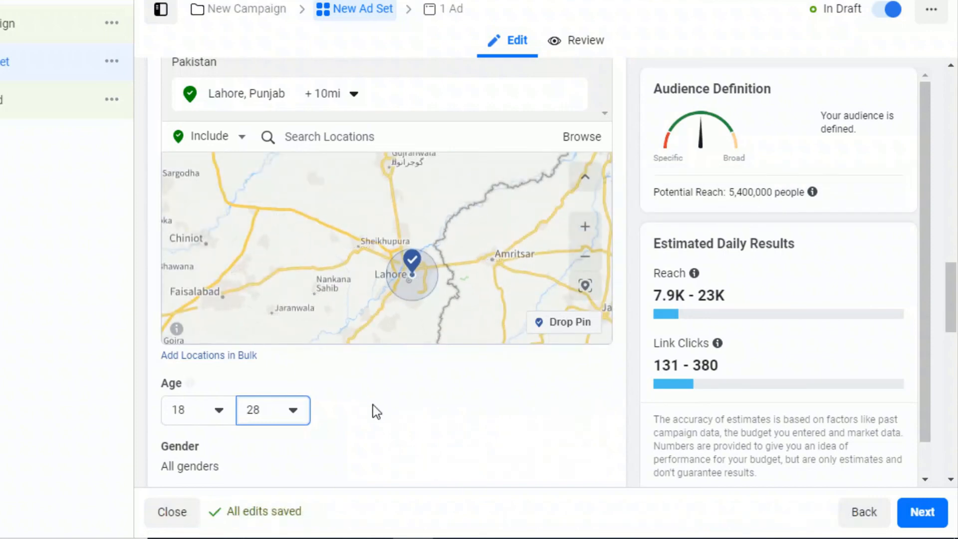
Step: Edit the audience gender, trying Men first and settling on Women
left_click(591, 448)
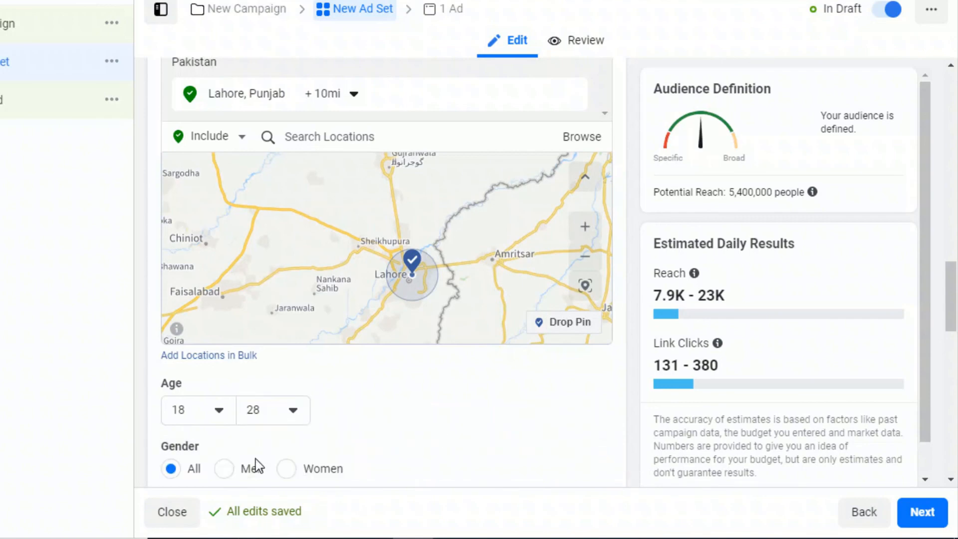
left_click(225, 470)
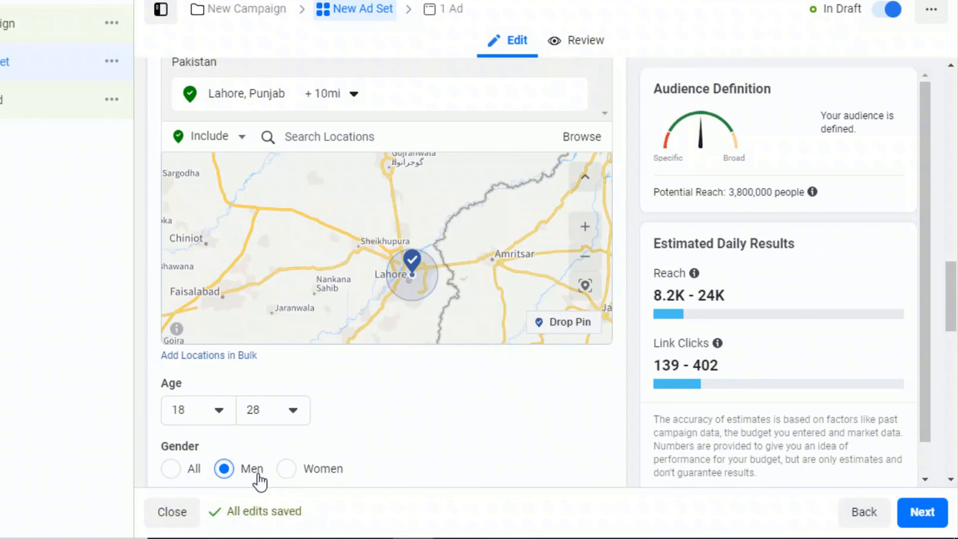
left_click(287, 470)
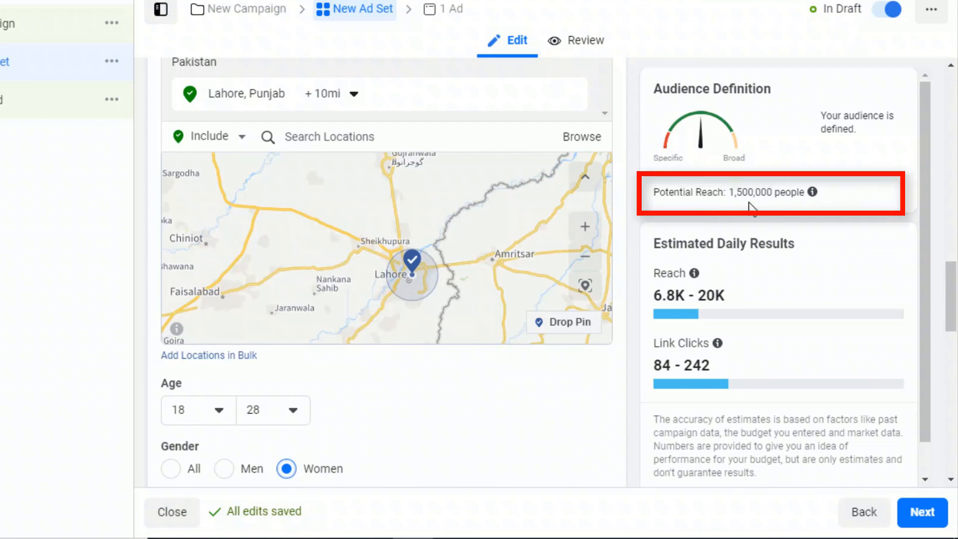
Step: Browse the Detailed Targeting categories for demographics, interests and behaviors
scroll(591, 304, "down", 5)
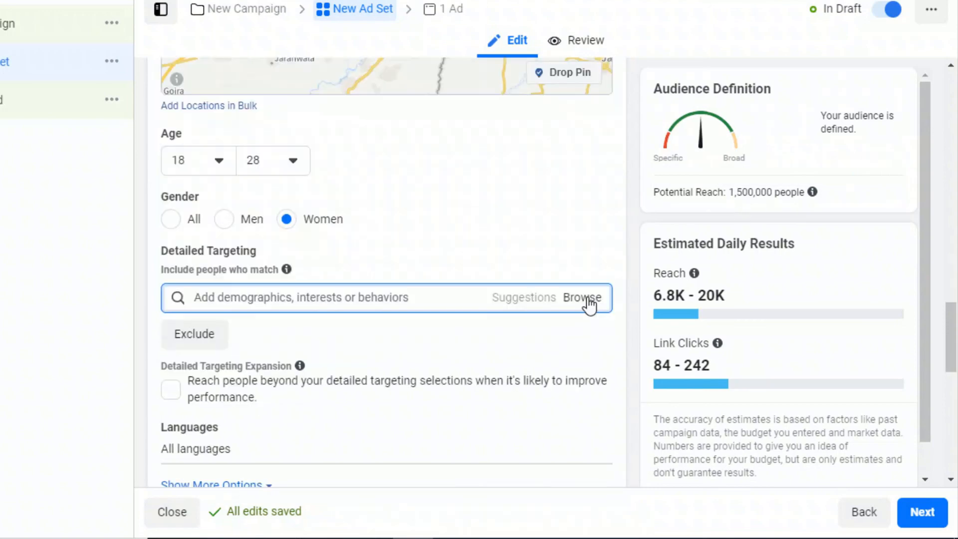
left_click(589, 303)
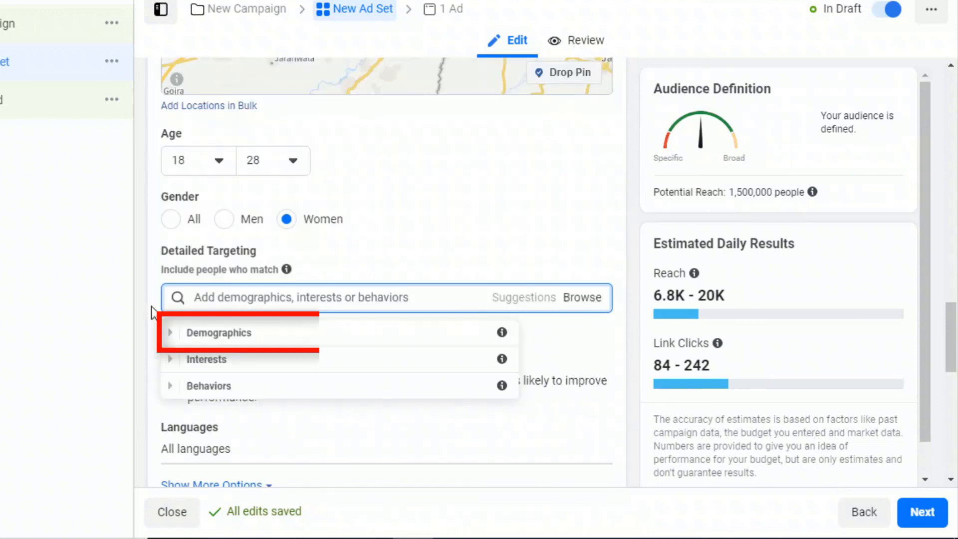